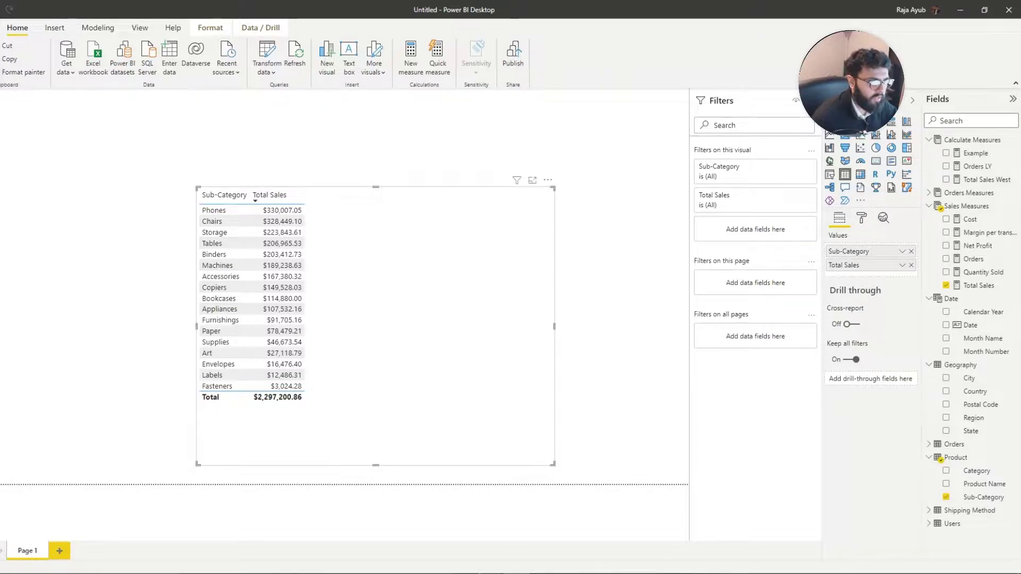
Shift the existing sales table slightly right, check the Total Sales formula, then delete the table
left_click_drag(442, 283, 466, 281)
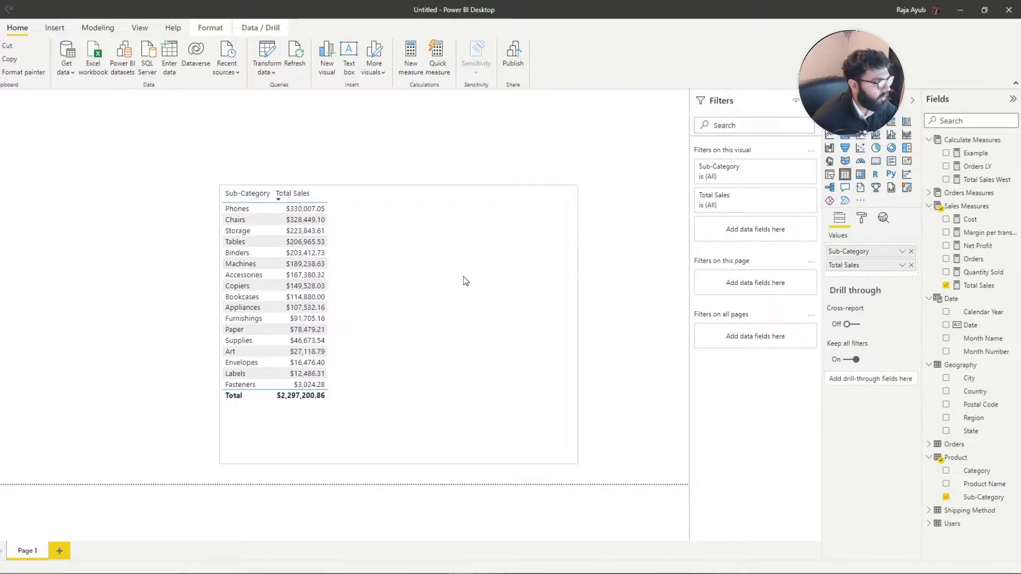
left_click(984, 498)
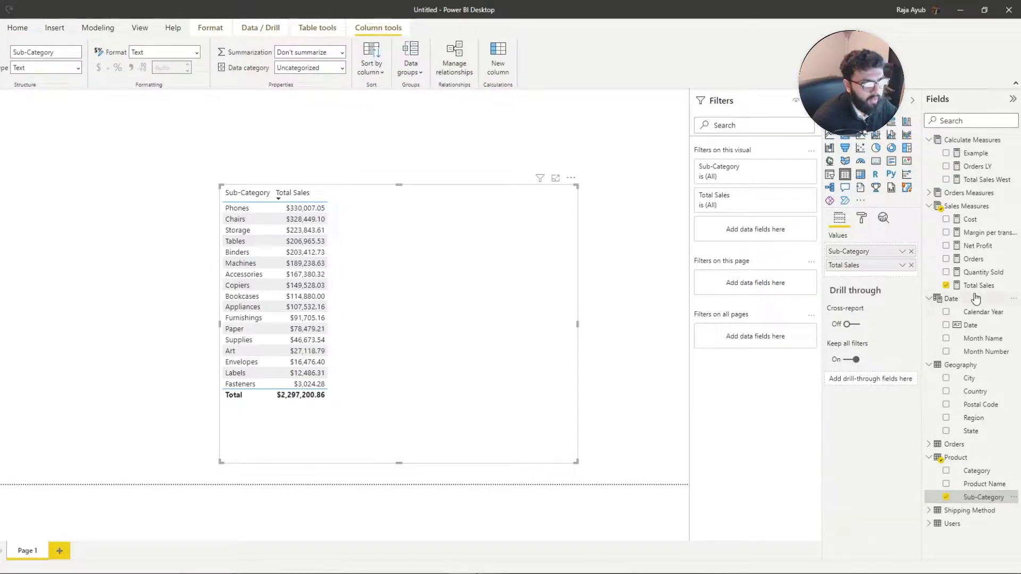
left_click(938, 287)
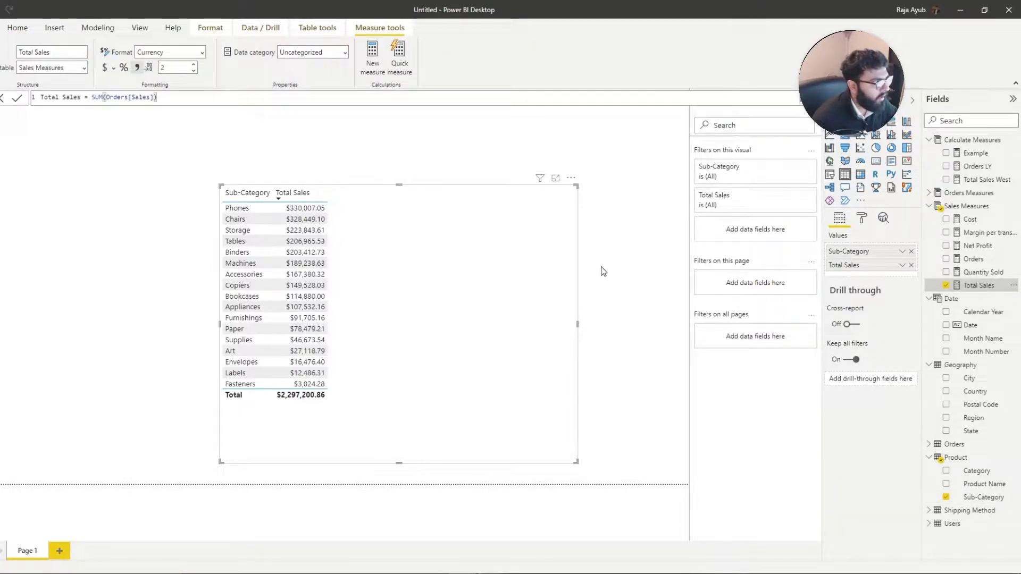
left_click(570, 178)
left_click(597, 228)
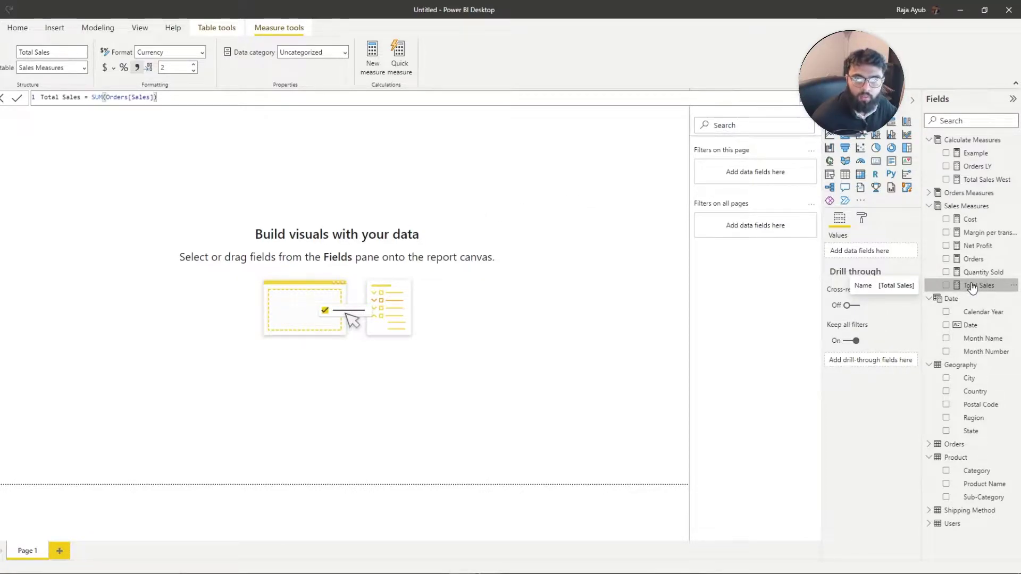
Add a Card showing Total Sales and move it to the page centre
left_click(876, 161)
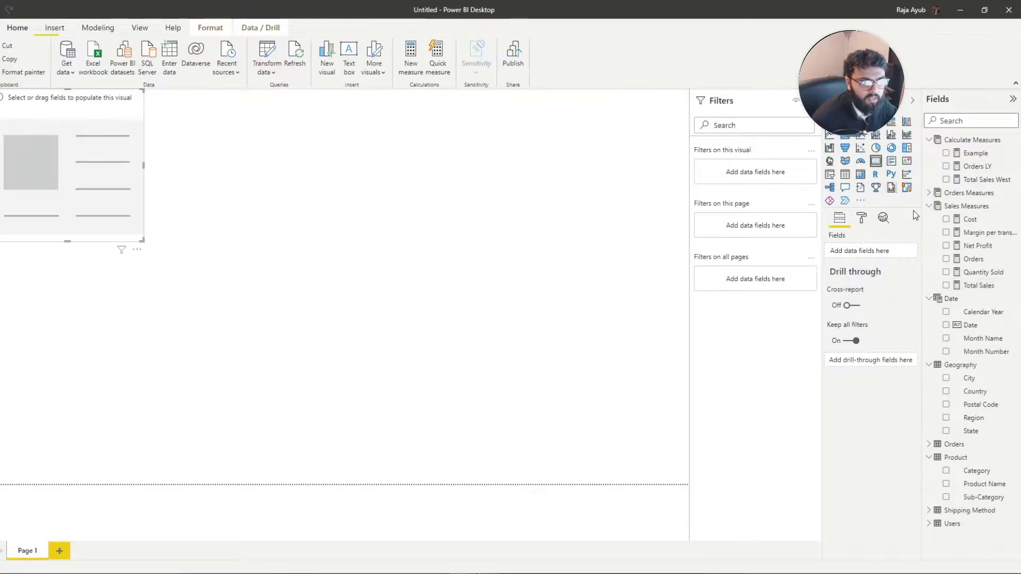
left_click(946, 285)
left_click_drag(128, 213, 457, 277)
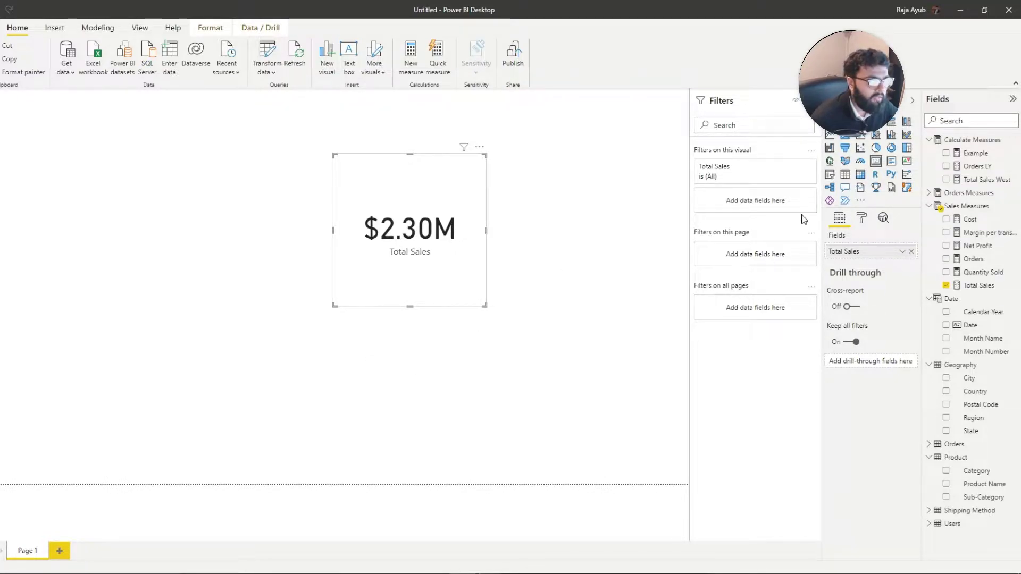
Turn the card into a table by Sub-Category, enlarged to show all 17 rows and moved upper left
left_click(848, 181)
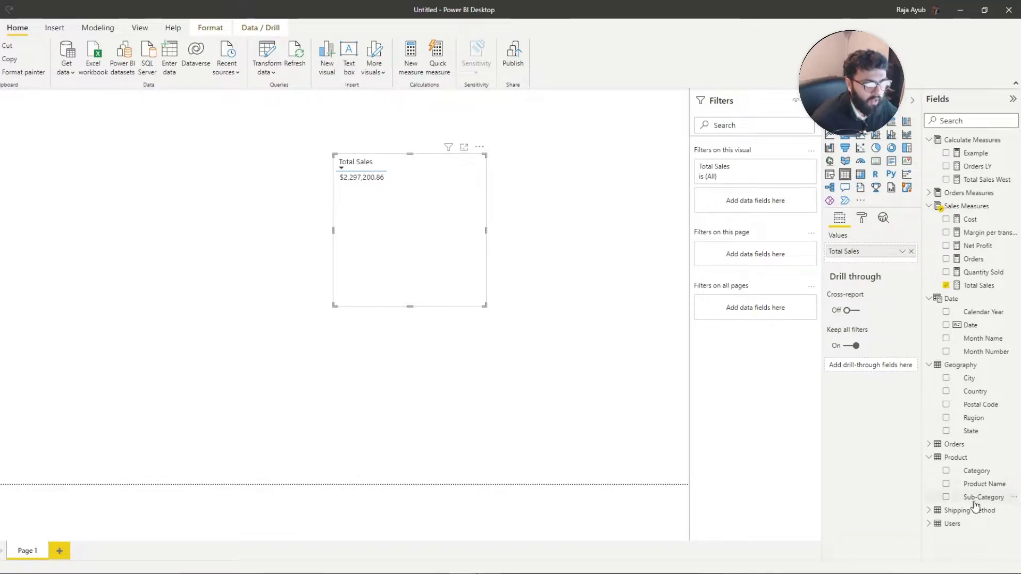
left_click_drag(978, 497, 872, 249)
left_click_drag(482, 303, 602, 426)
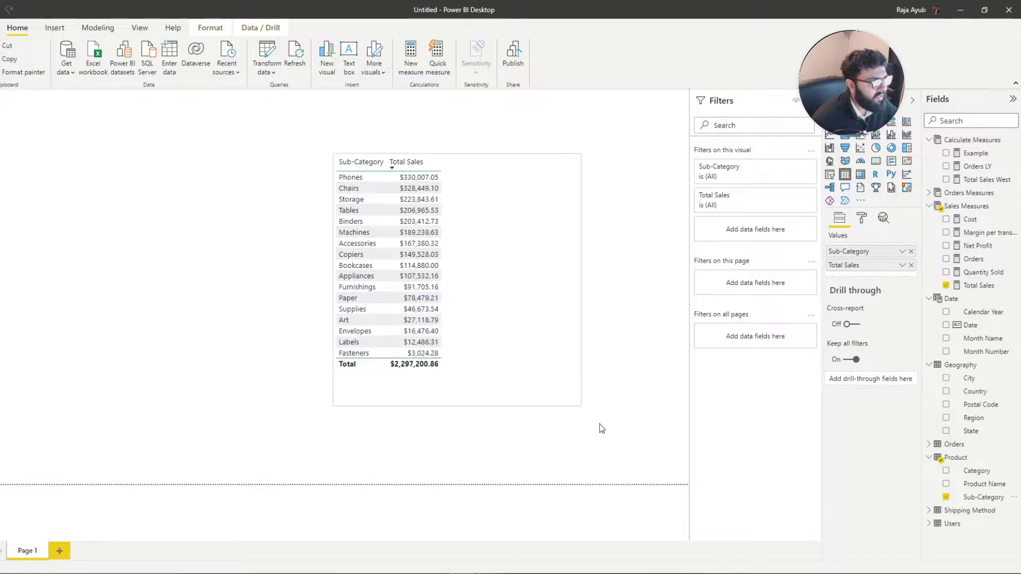
left_click_drag(556, 377, 490, 364)
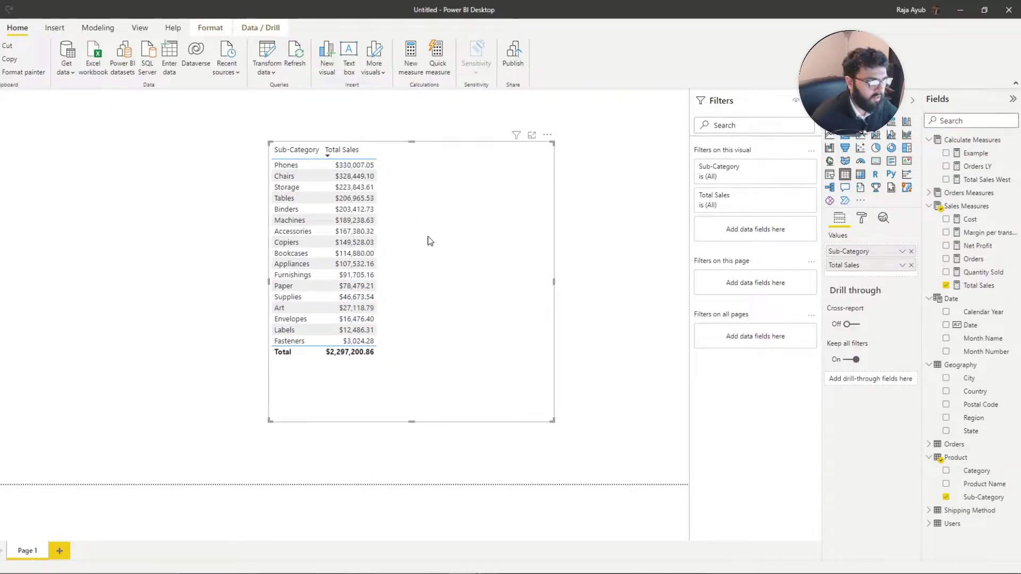
Display the Total Sales measure's DAX, SUM(Orders[Sales]), in the formula bar
left_click(980, 285)
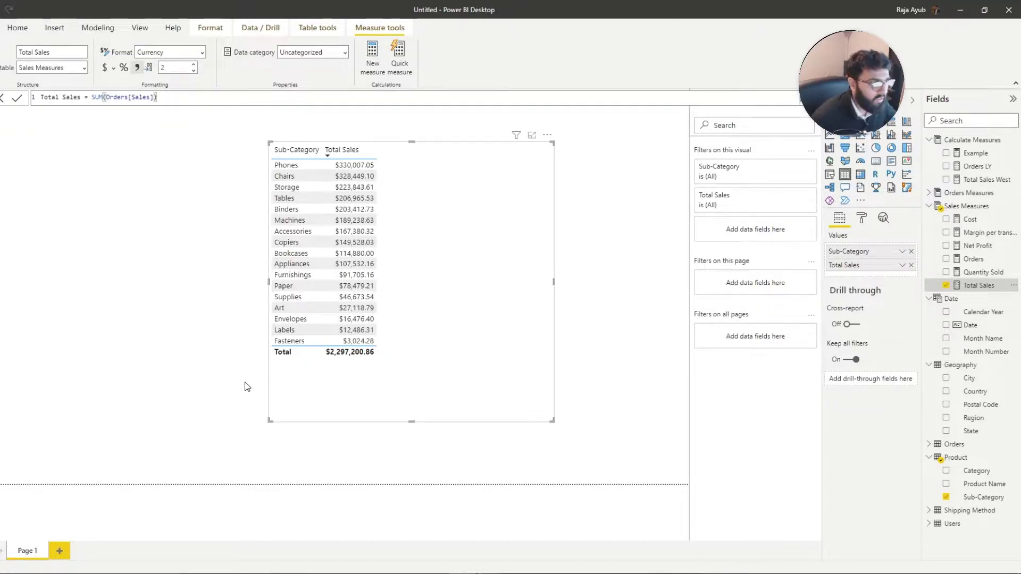
mouse_move(340, 344)
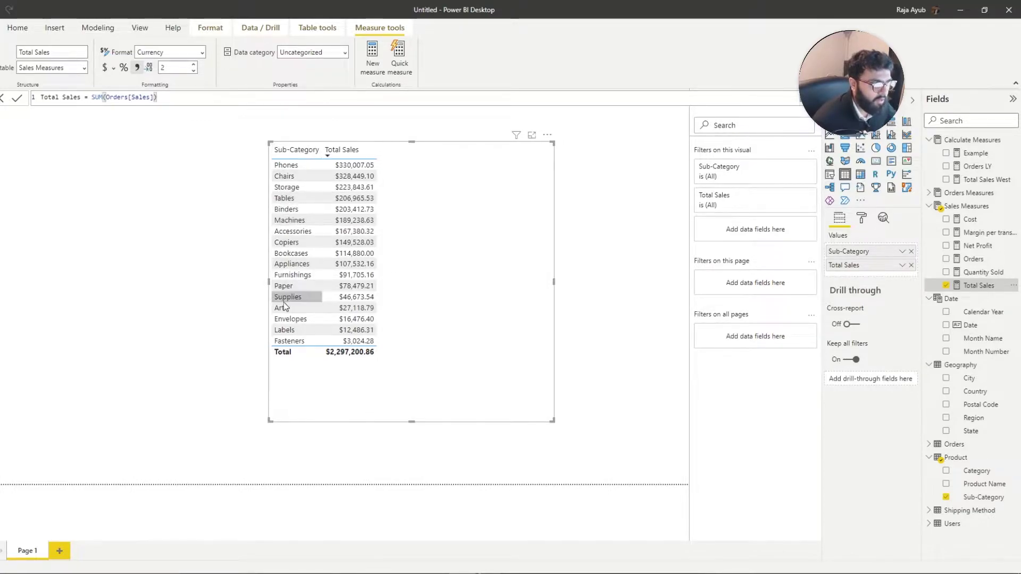
Break the table out by Category, then by State, with State as the first column
left_click(947, 497)
left_click_drag(973, 471, 846, 251)
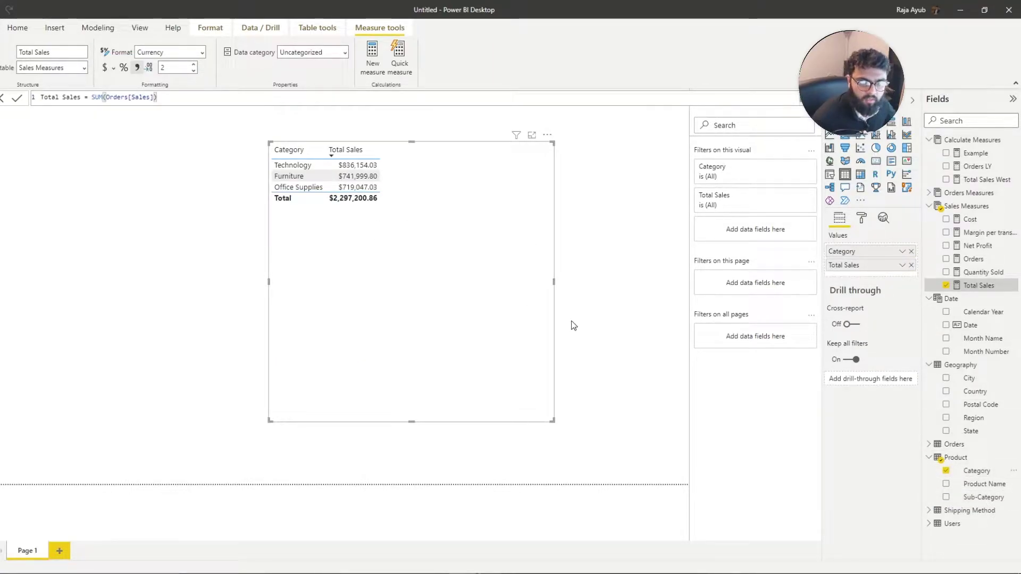
left_click(946, 471)
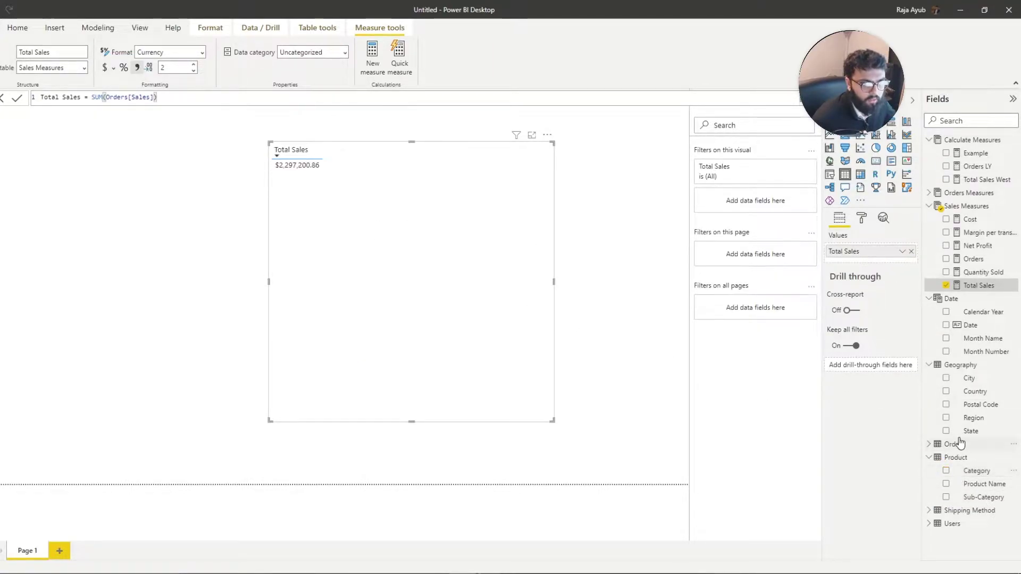
left_click(947, 431)
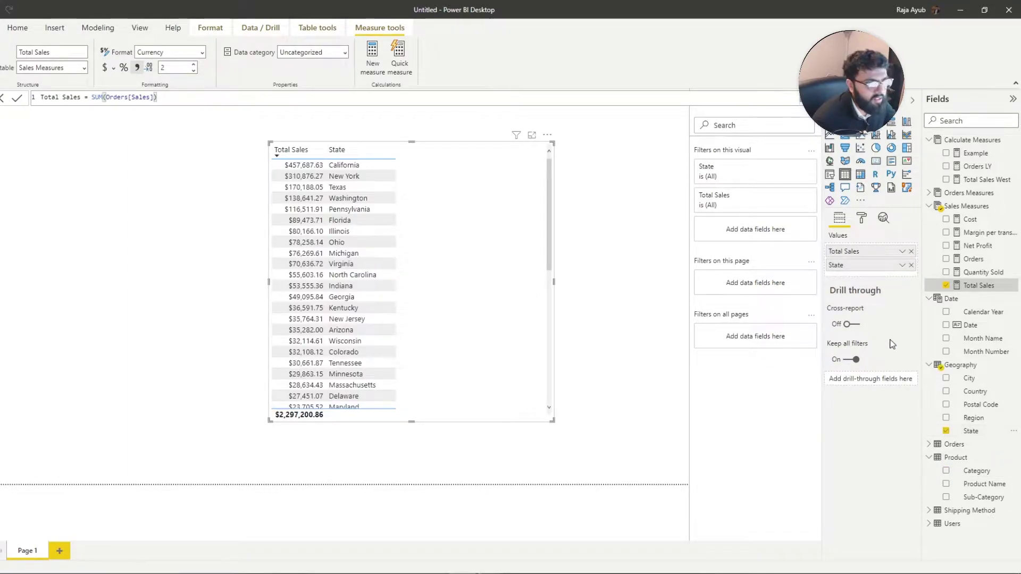
left_click_drag(853, 265, 853, 251)
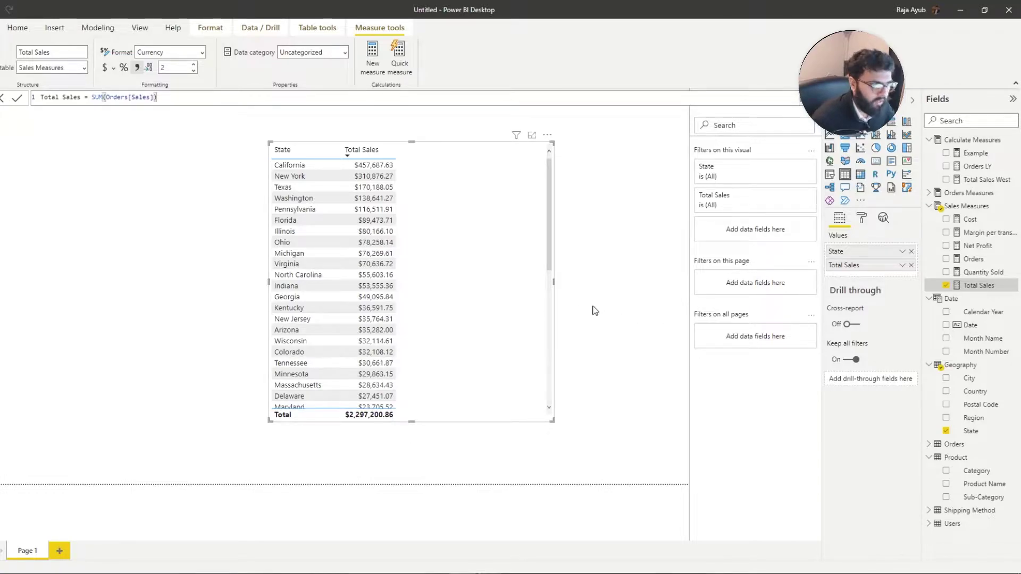
Restore Sub-Category as the first column in place of State and drag the table left
left_click(946, 430)
left_click(948, 498)
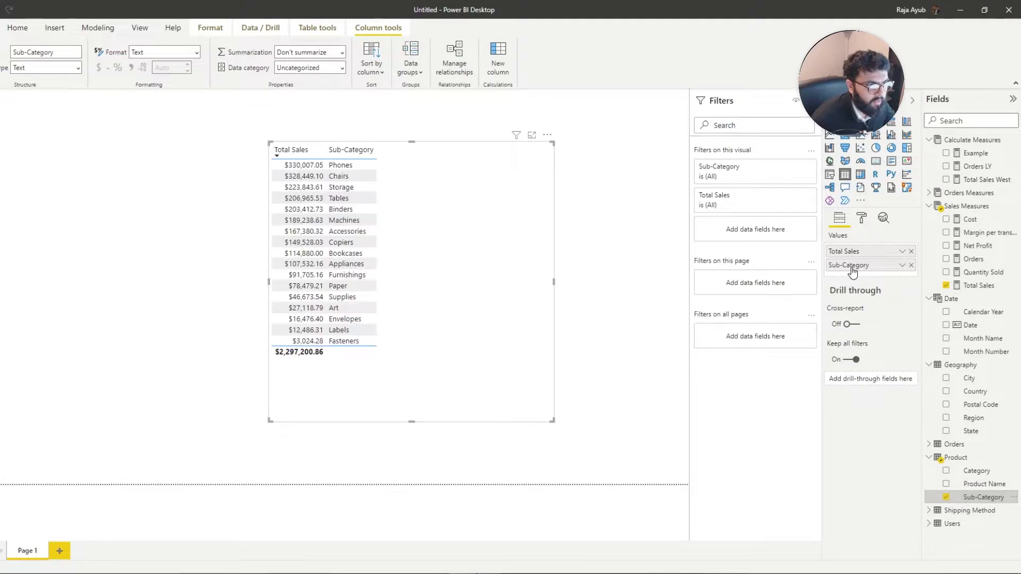
left_click_drag(851, 265, 847, 250)
left_click_drag(505, 326, 398, 359)
Deselect the table and begin a new measure: Total Sales West = CALCULATE([Total Sales],
left_click(607, 266)
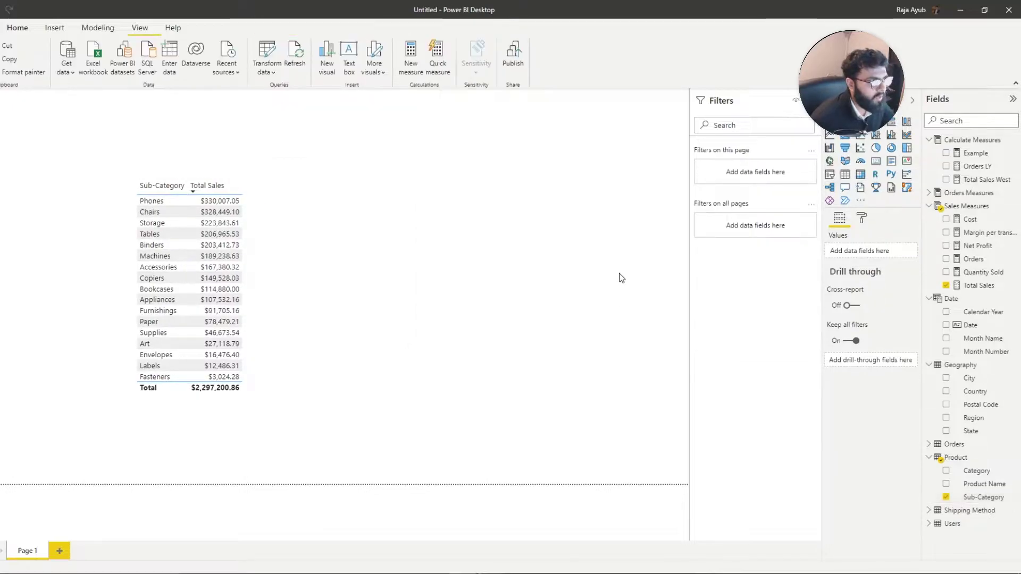
left_click(410, 53)
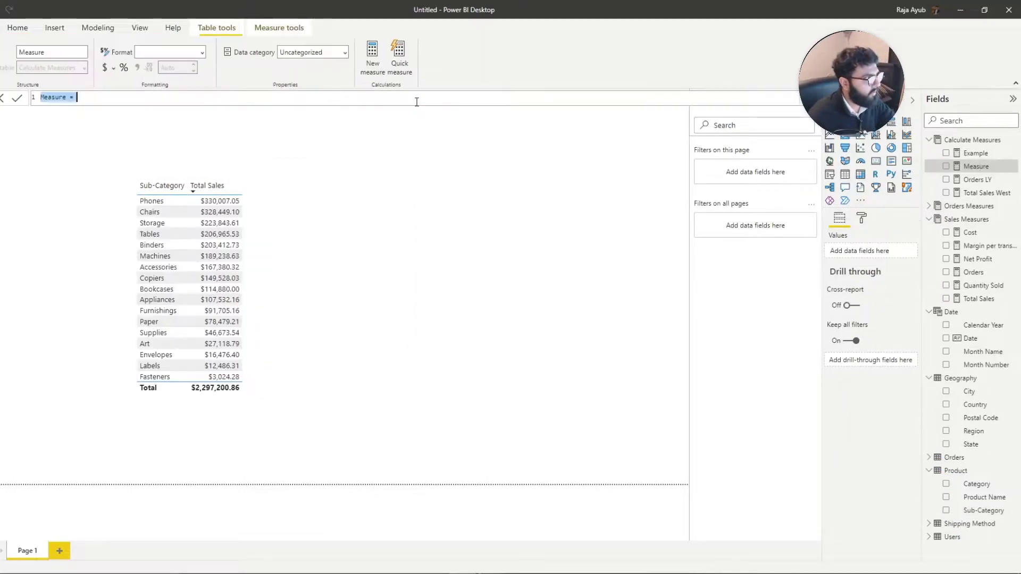
type("Total Sa")
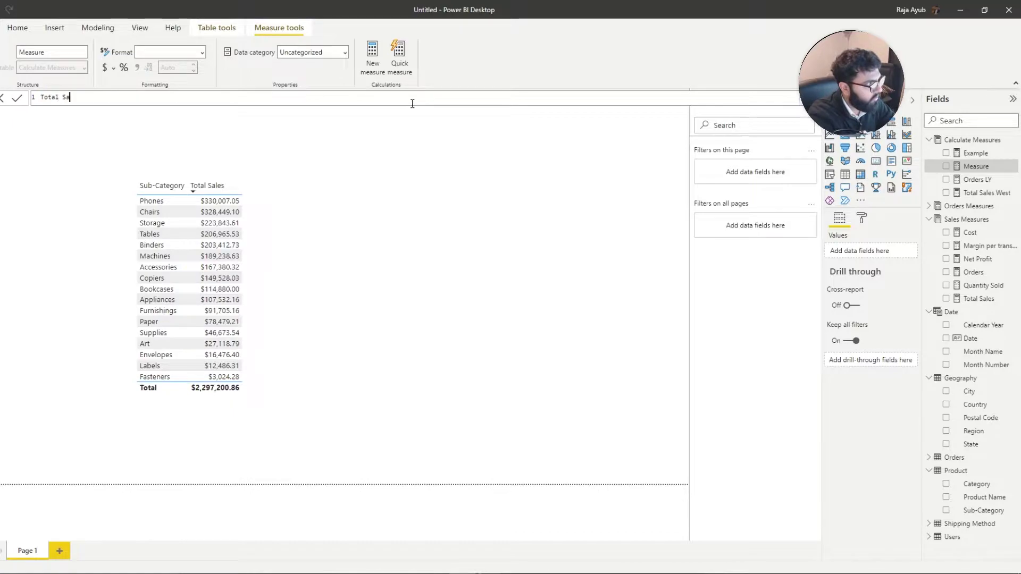
type("les West = CALCULATE(")
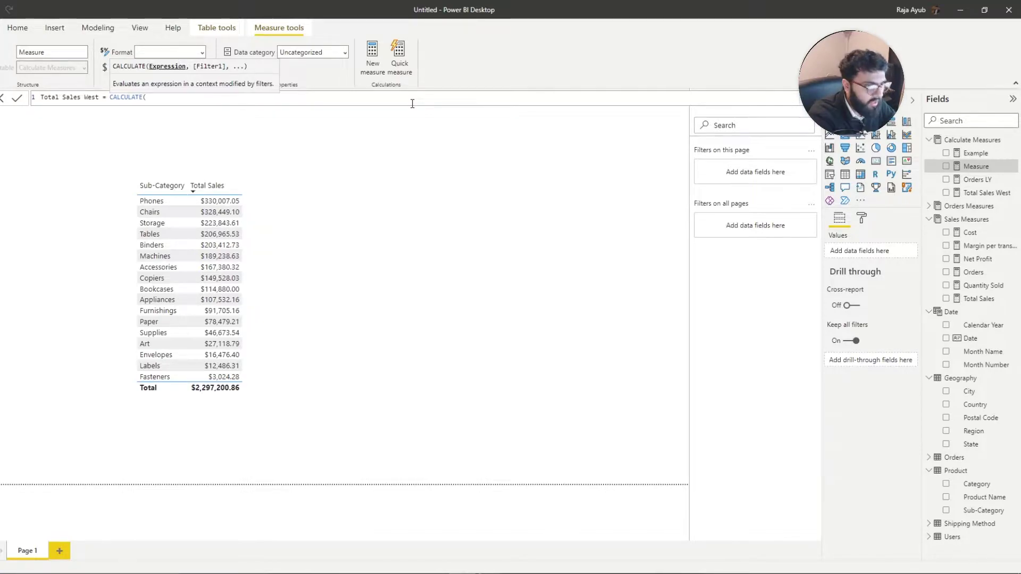
type("Total")
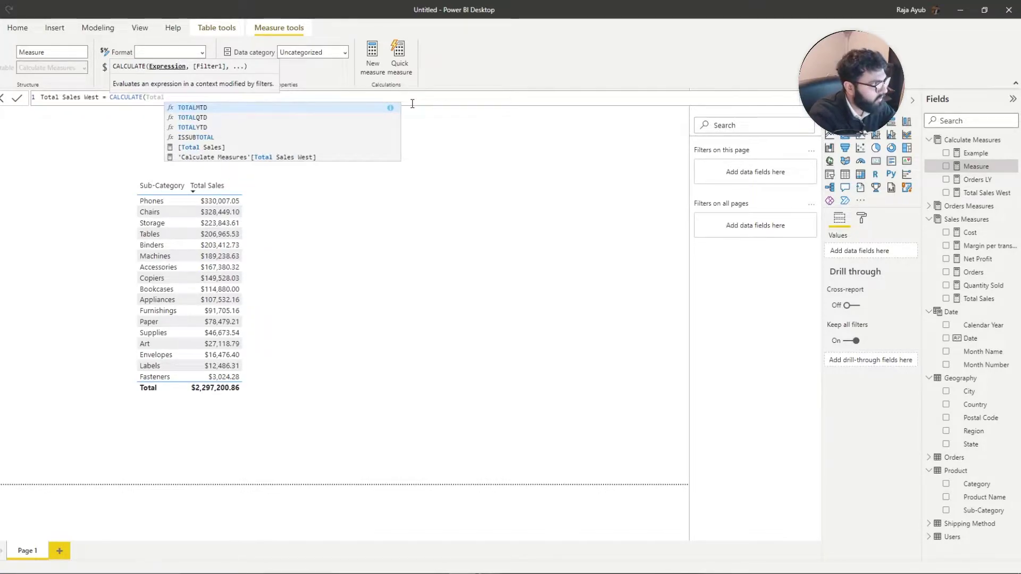
key("Tab")
type(",")
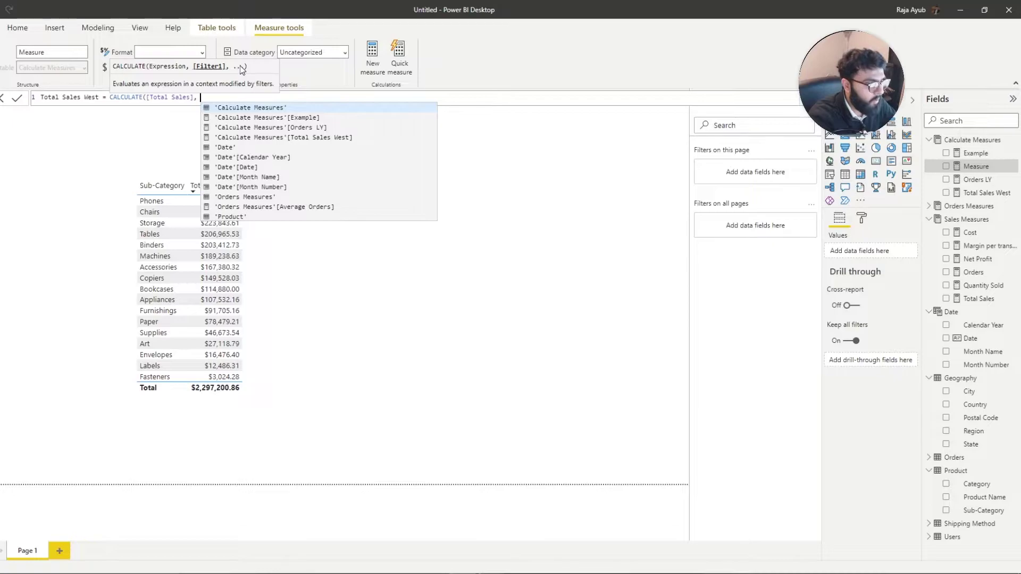
Complete the measure with the Geography[Region] = "West" filter and commit it
type("Geo")
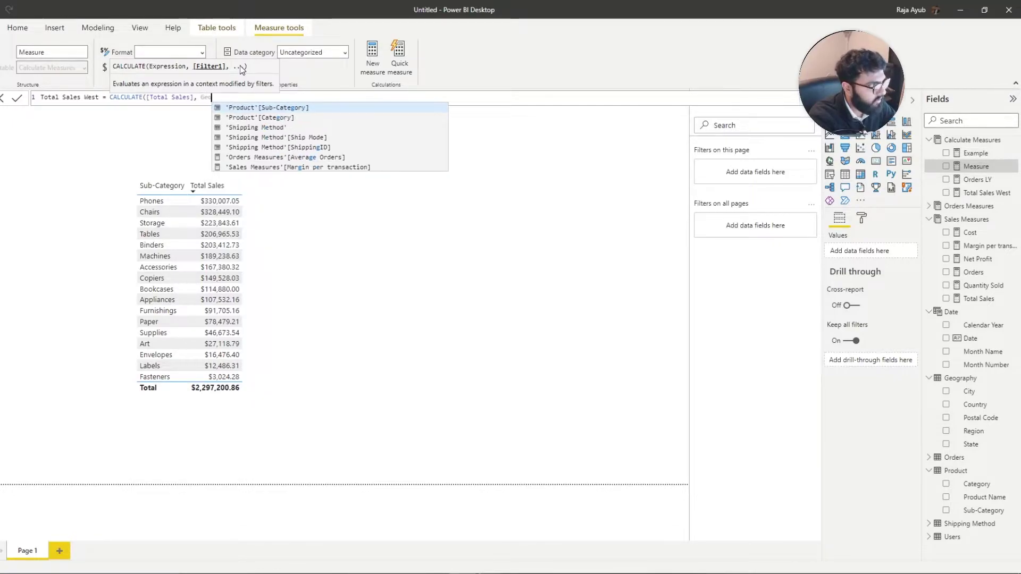
key("Down")
key("Down")
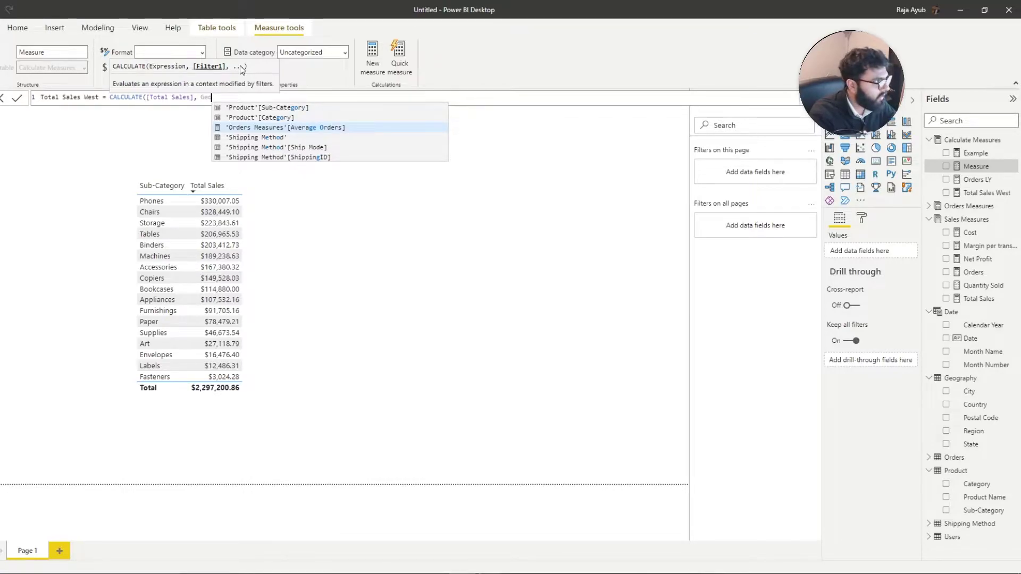
type("grap")
key("Down")
key("Down")
key("Down")
key("Down")
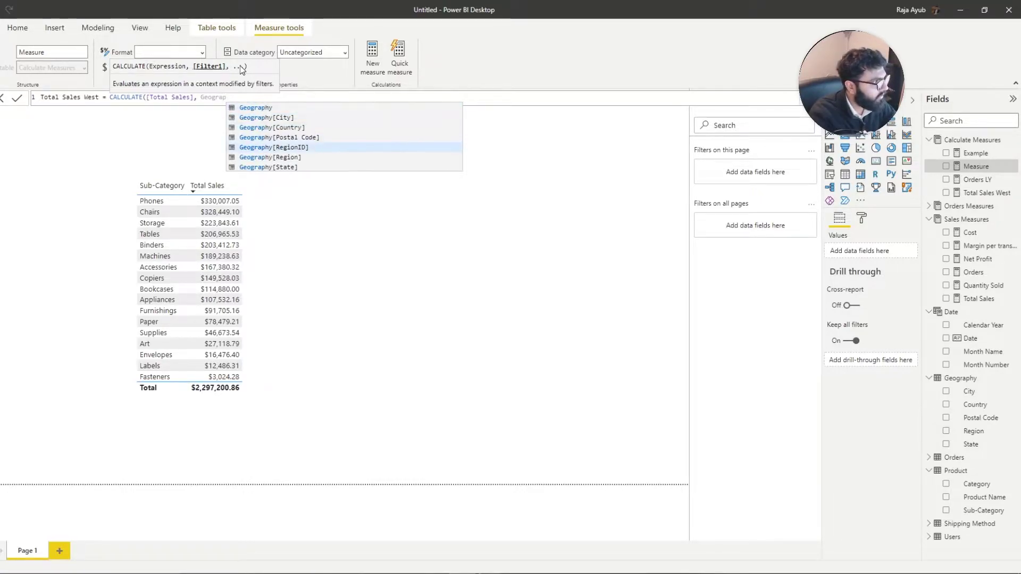
key("Down")
key("Tab")
type("= ")
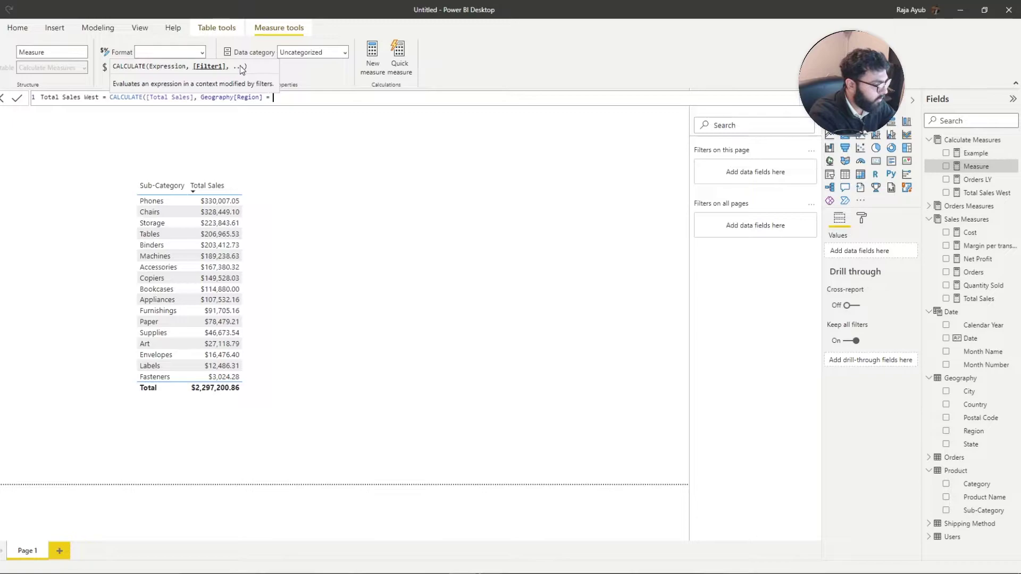
type("\"West\")")
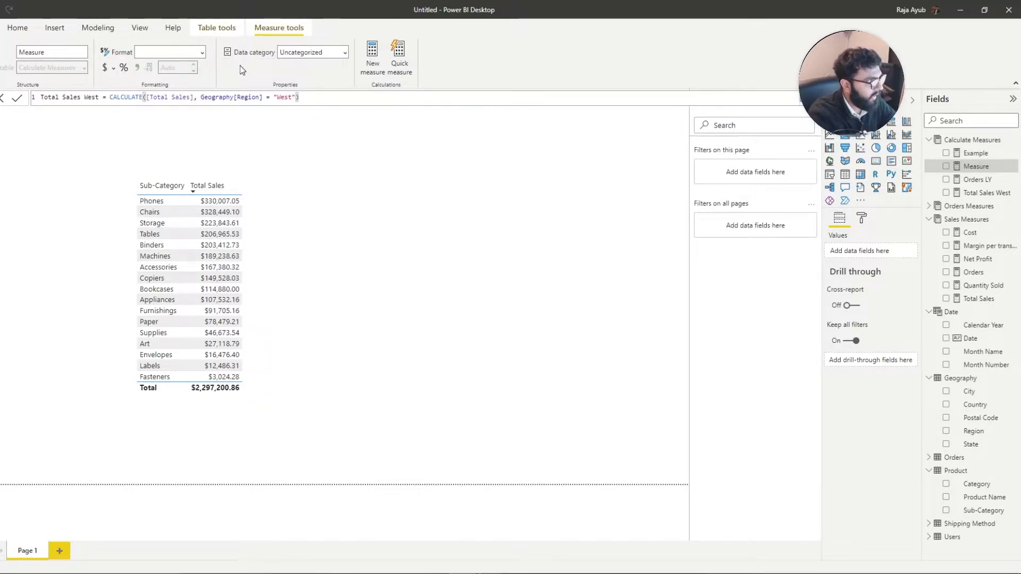
key("Return")
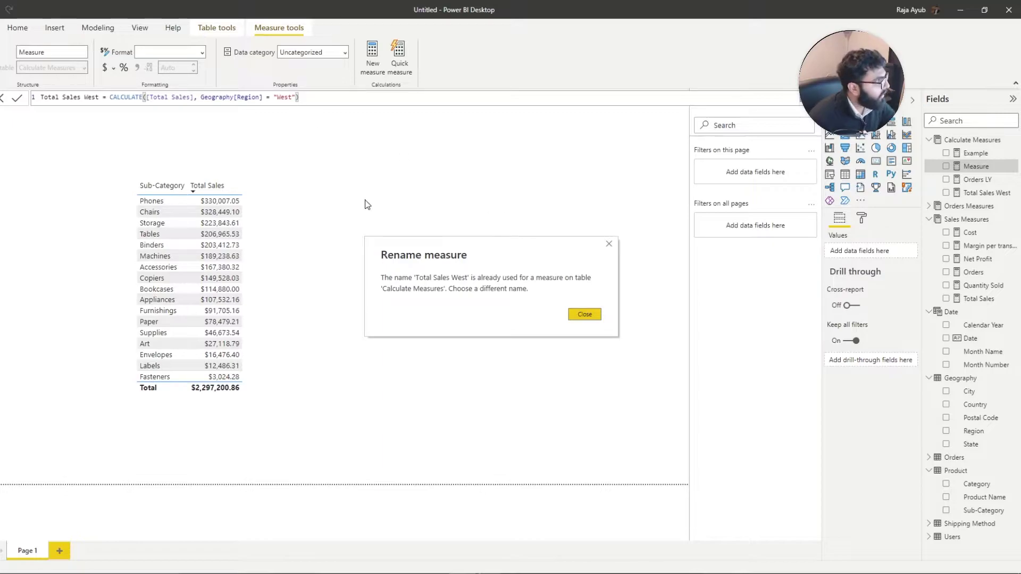
Dismiss the duplicate-name warning, rename the measure Total Sales West Example, and add it to the Sub-Category table
left_click(589, 316)
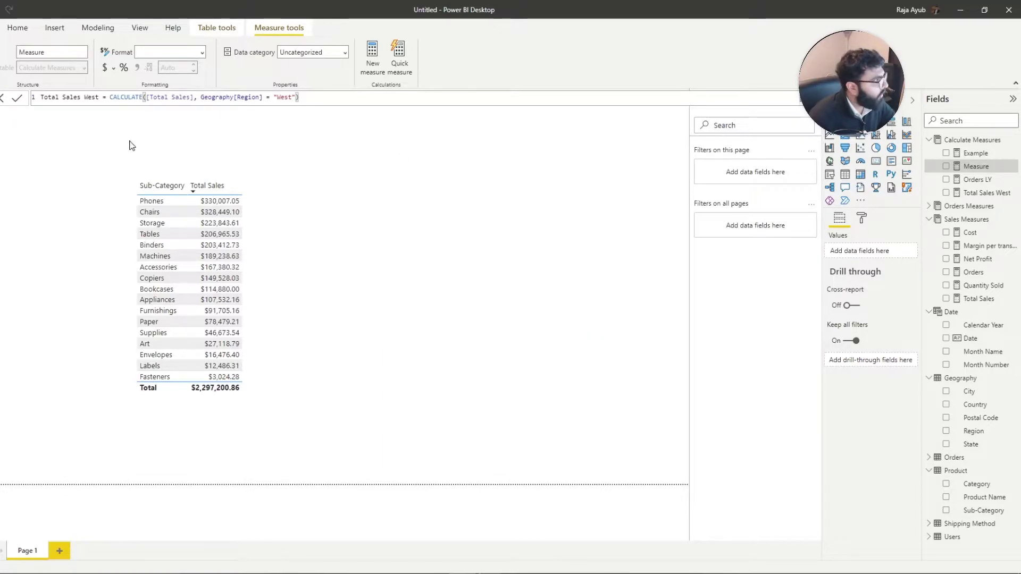
left_click(99, 99)
type("Example")
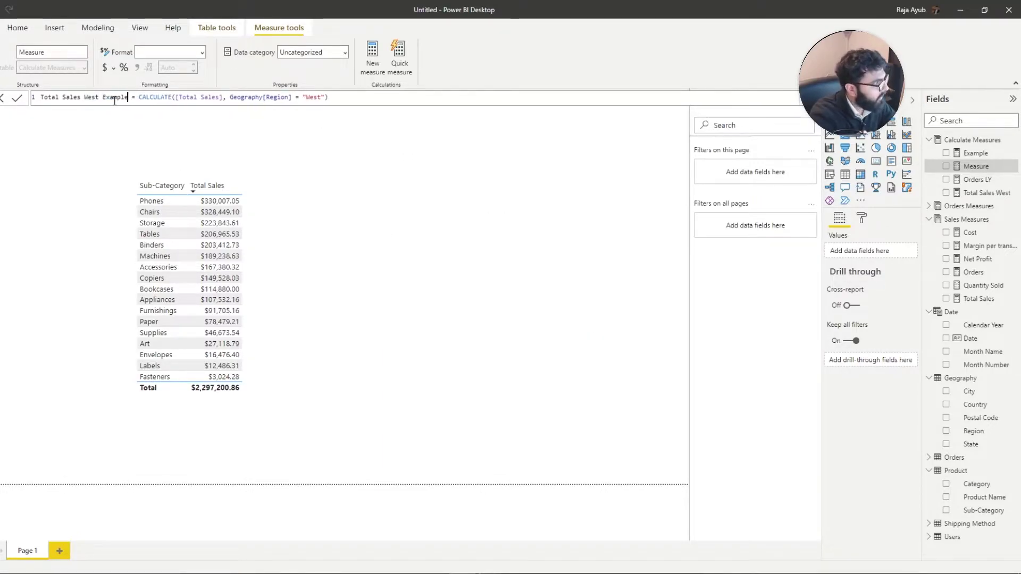
key("Return")
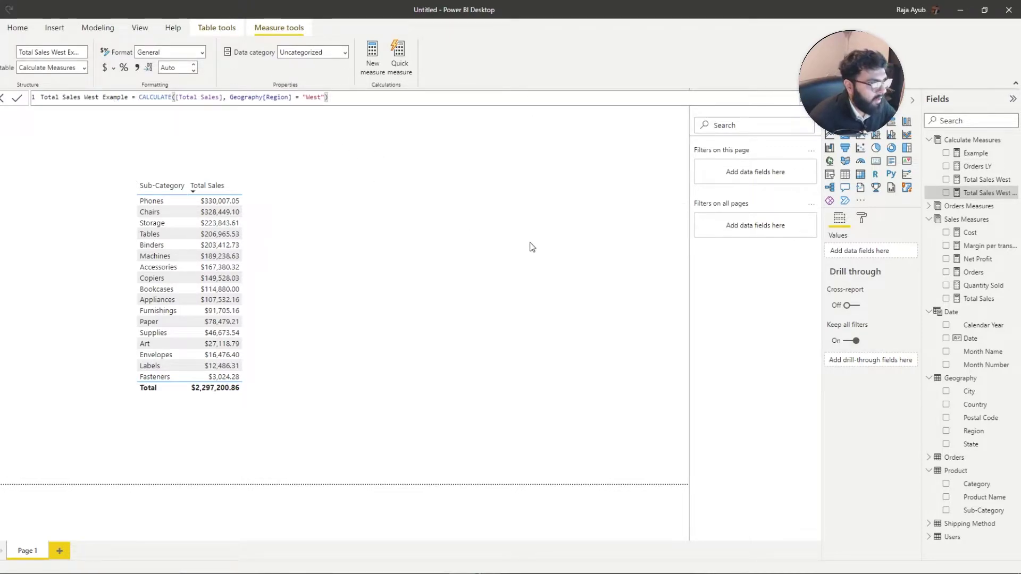
left_click(360, 339)
left_click_drag(987, 193, 819, 277)
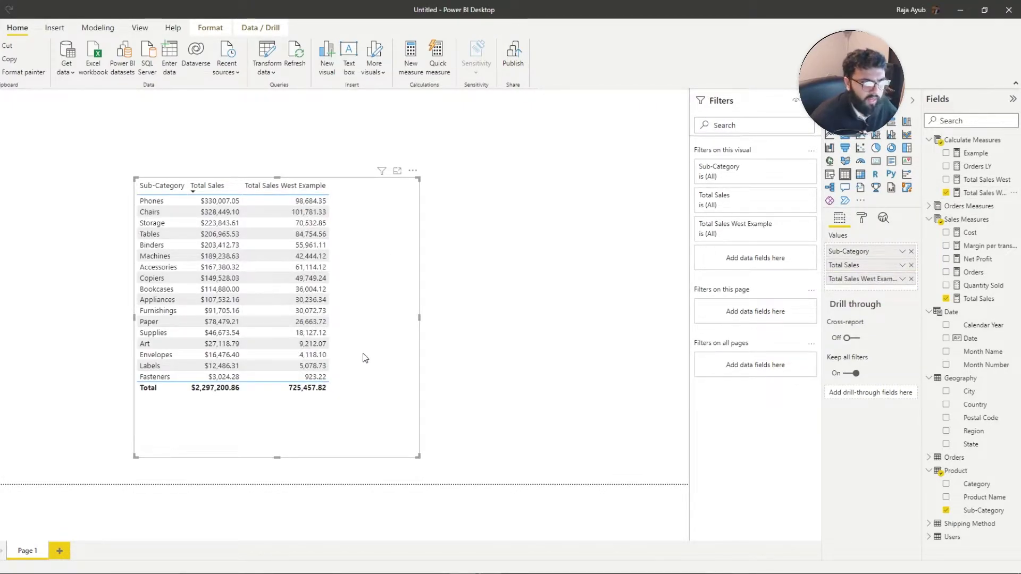
Show the CALCULATE formula for Total Sales West Example and drag the table further left
left_click(979, 192)
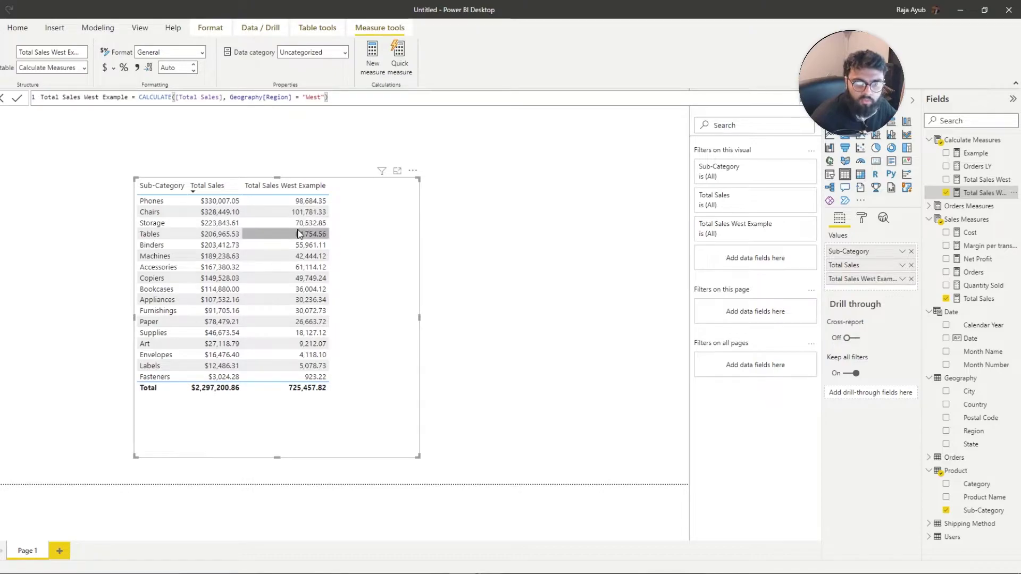
left_click_drag(374, 292, 277, 294)
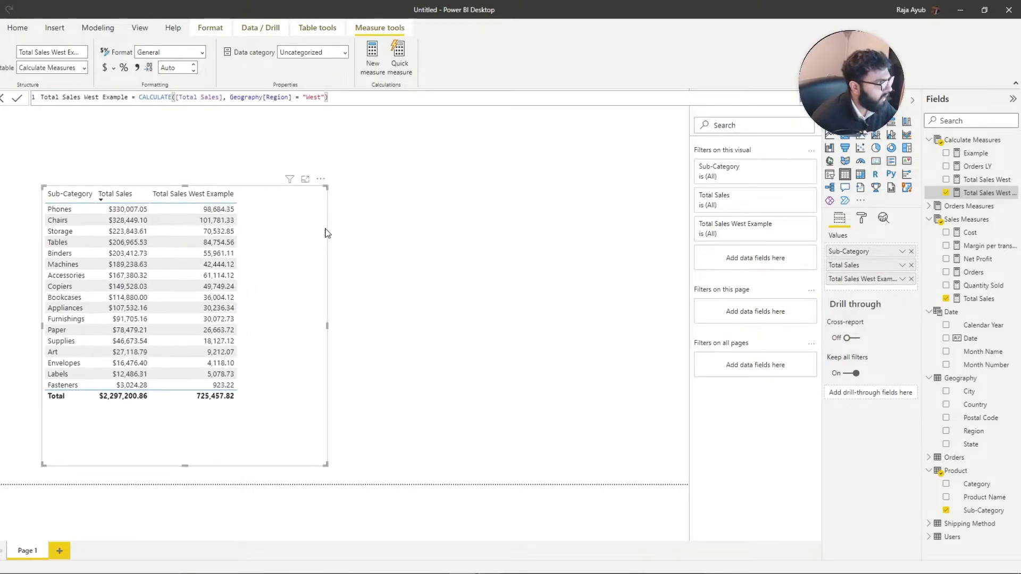
Delete the sub-category table and add a Card showing Total Sales
left_click(320, 180)
left_click(348, 222)
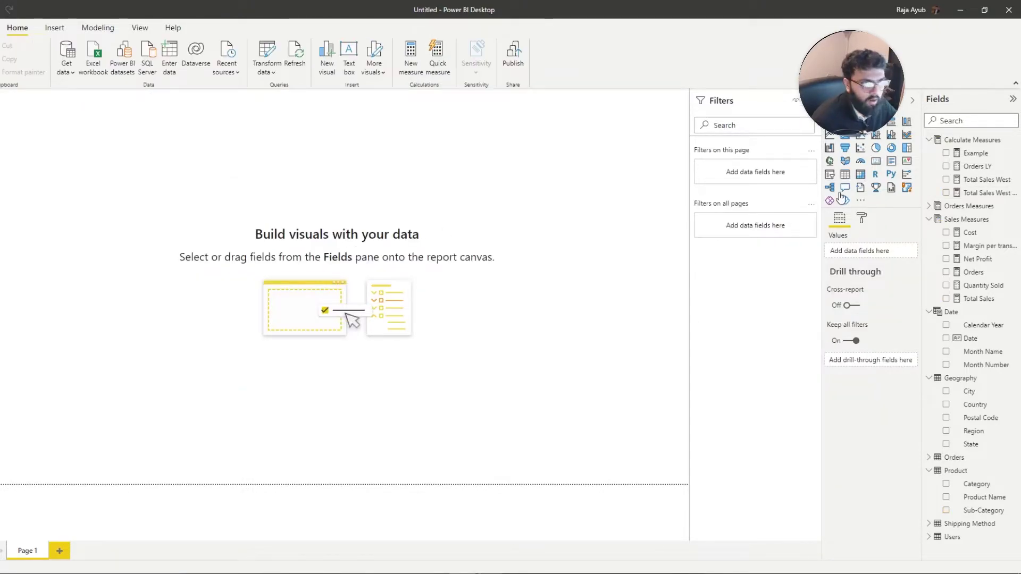
left_click(878, 162)
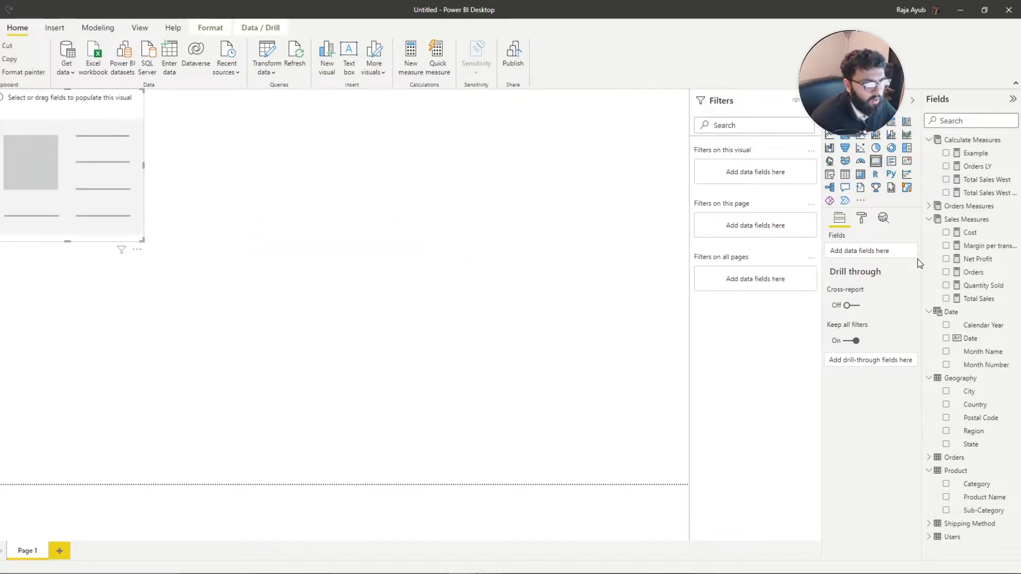
left_click(946, 299)
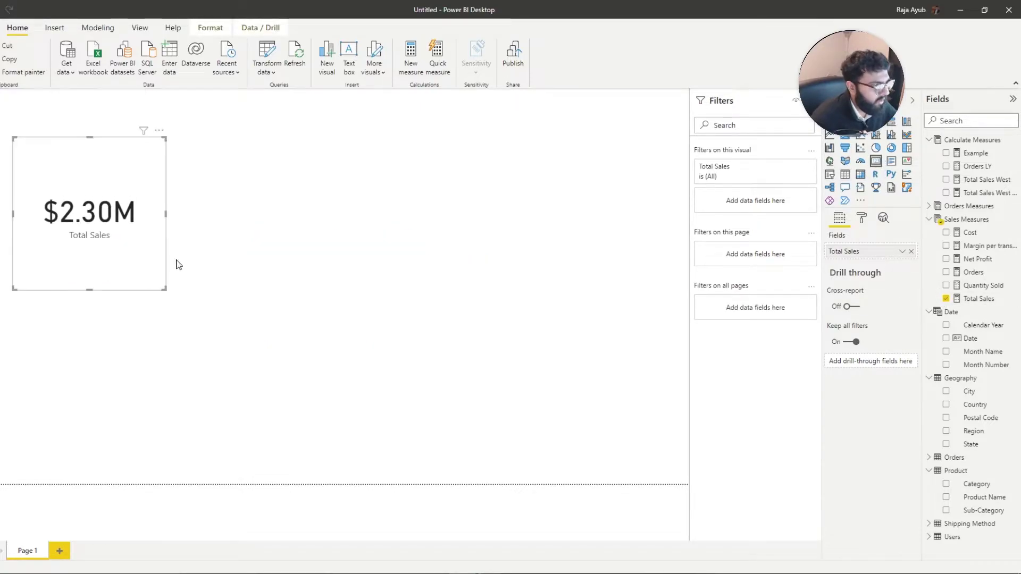
left_click(979, 299)
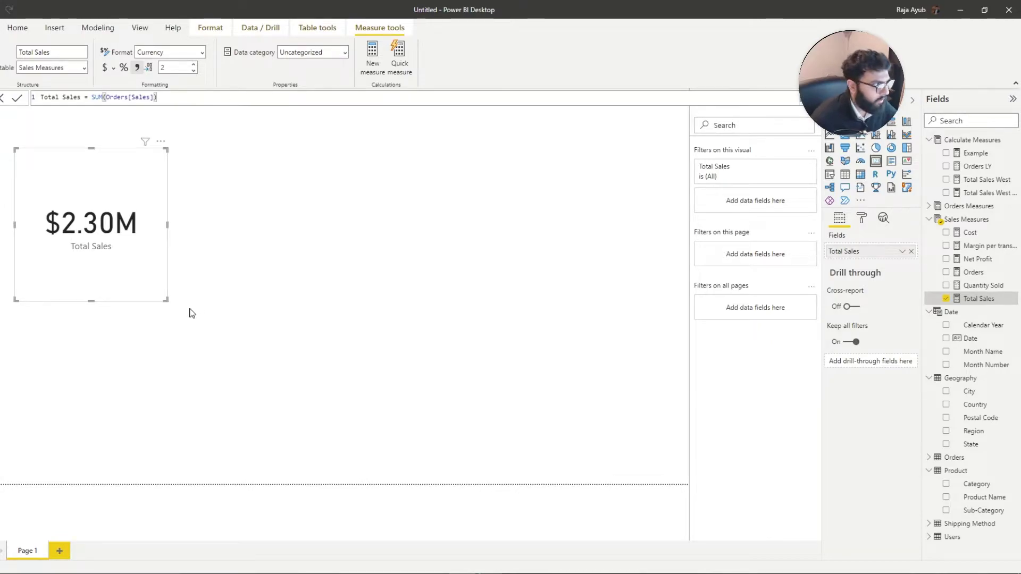
Shrink the Total Sales card's height and place a second empty card beside it
left_click_drag(164, 300, 167, 276)
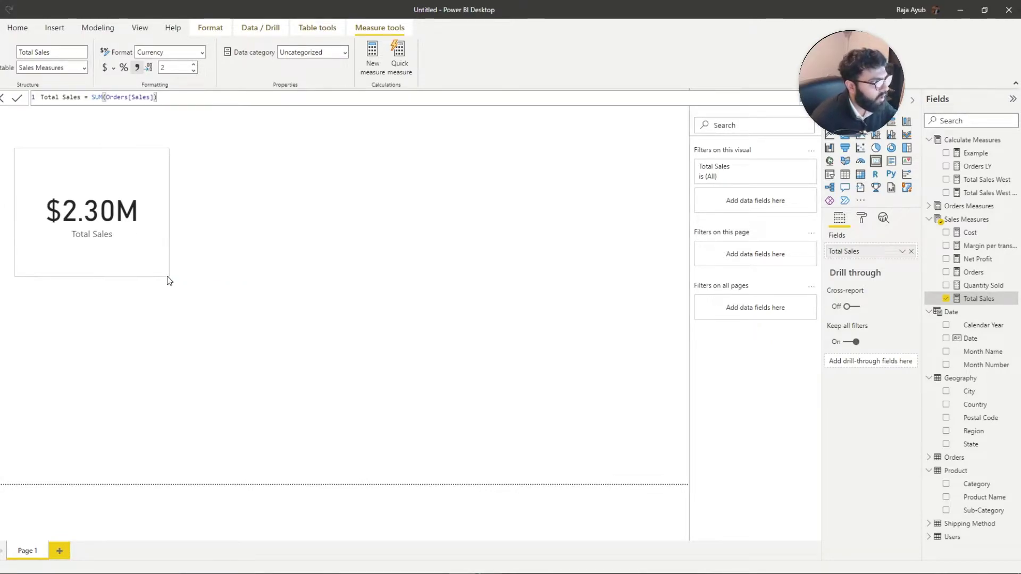
left_click(346, 252)
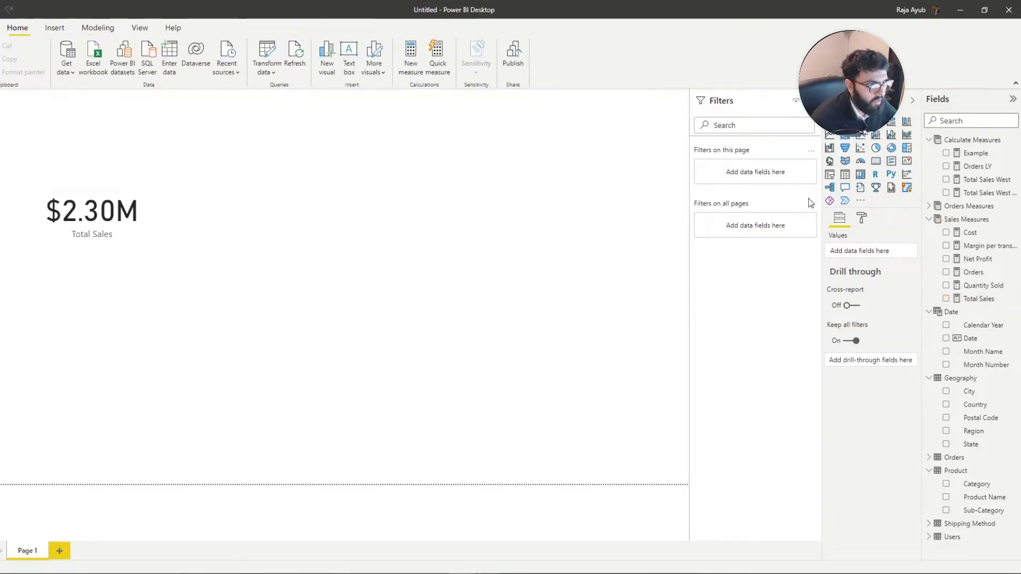
left_click(876, 161)
left_click_drag(143, 346, 363, 205)
Put Total Sales West Example in the second card, format it as Currency ($725.46K), and move it left
left_click(946, 192)
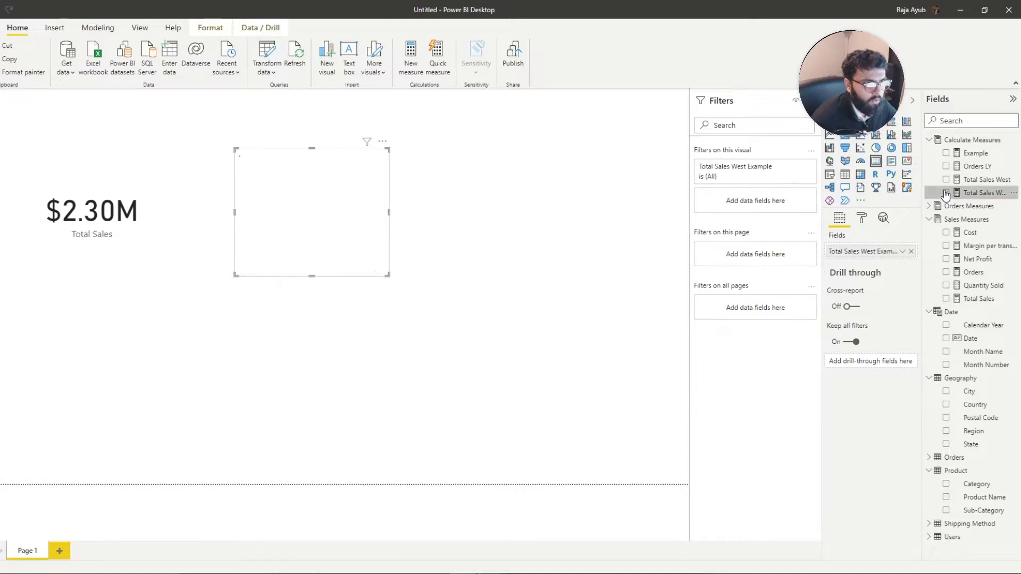
left_click(979, 193)
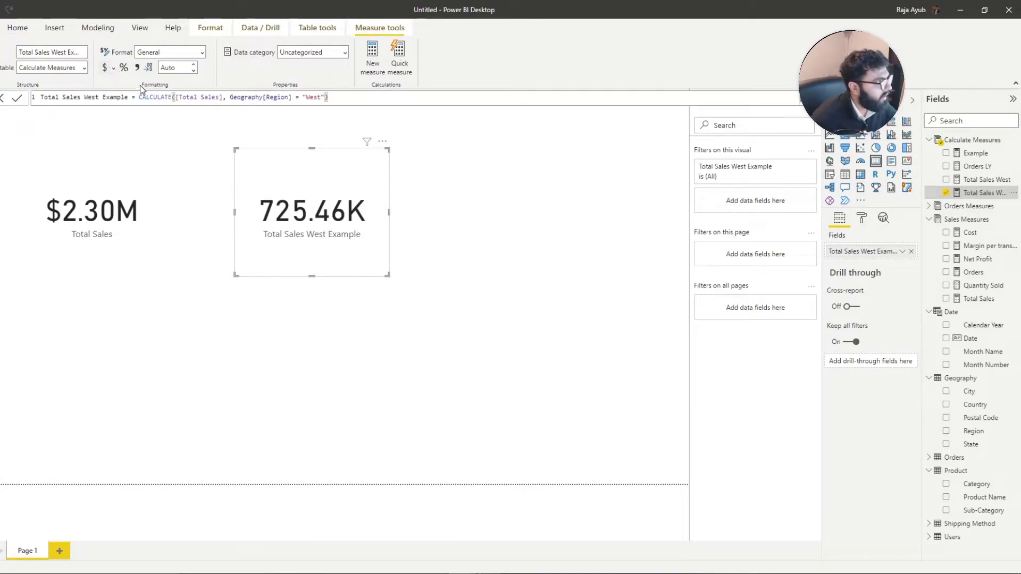
left_click(104, 68)
left_click_drag(385, 156, 302, 197)
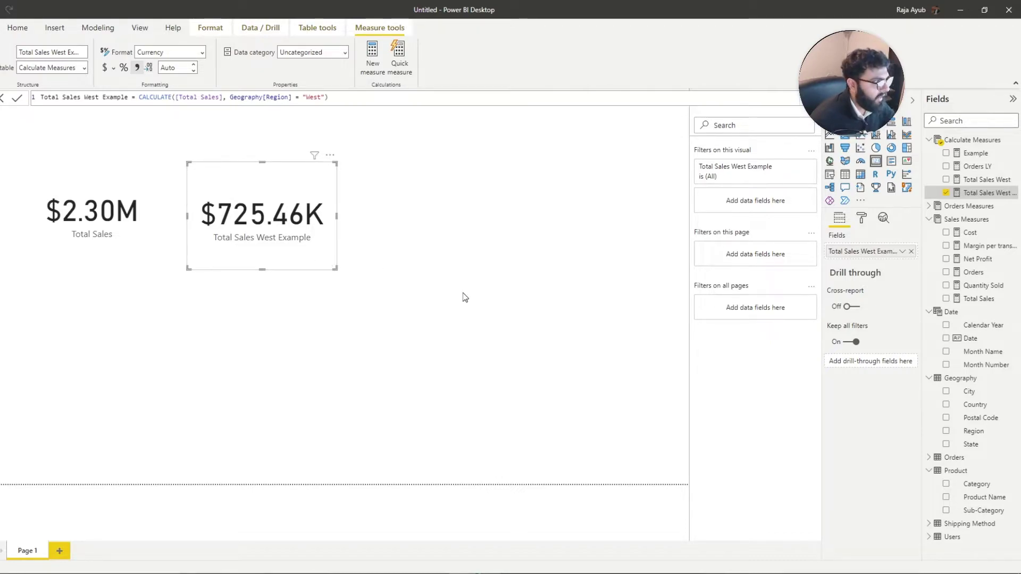
Convert the West card into a table with Category as the first column
left_click(845, 174)
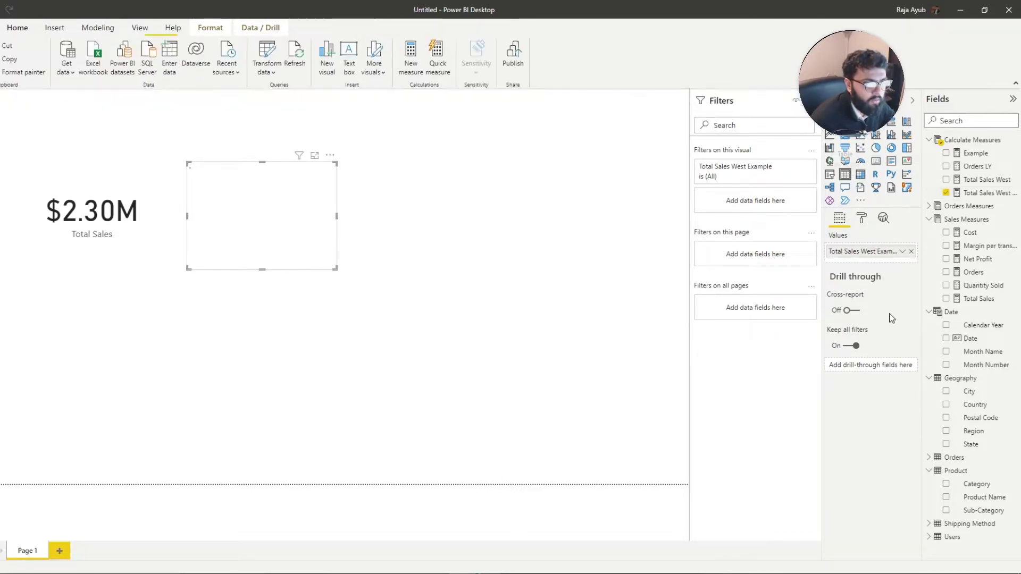
left_click(947, 484)
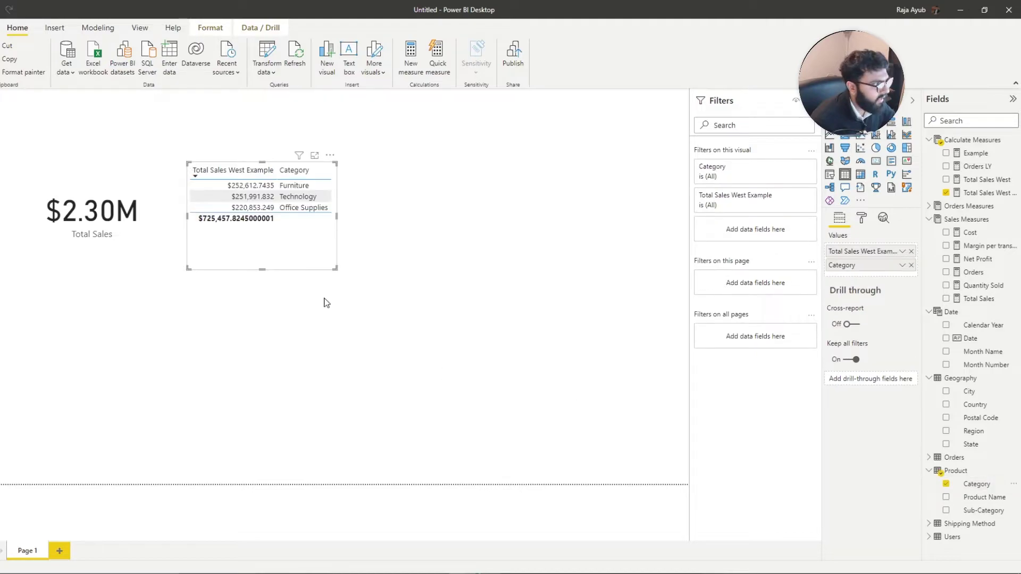
left_click_drag(850, 255, 862, 272)
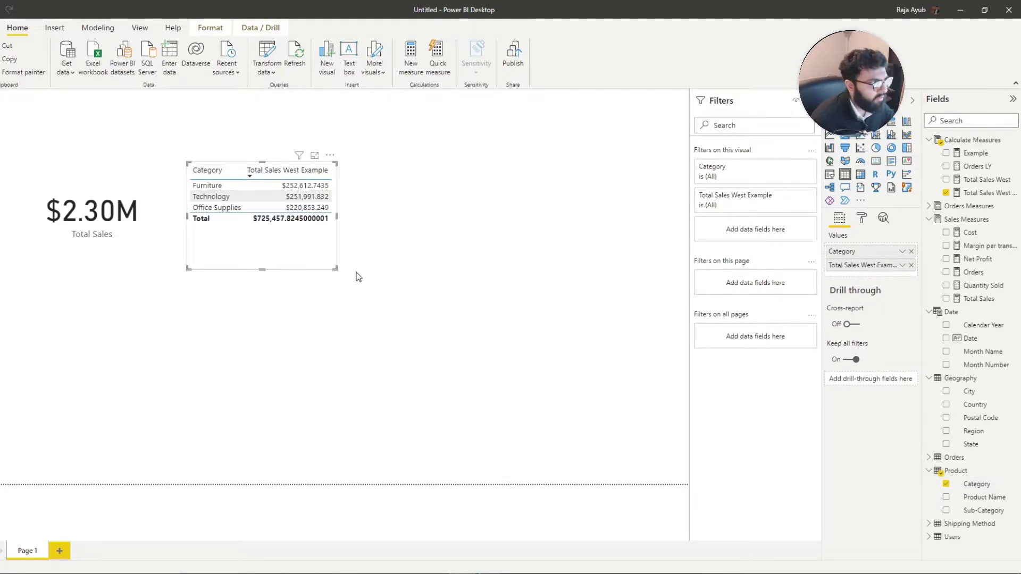
Enlarge and reposition the table, then highlight the Geography[Region] = "West" filter in its formula
left_click_drag(336, 267, 433, 355)
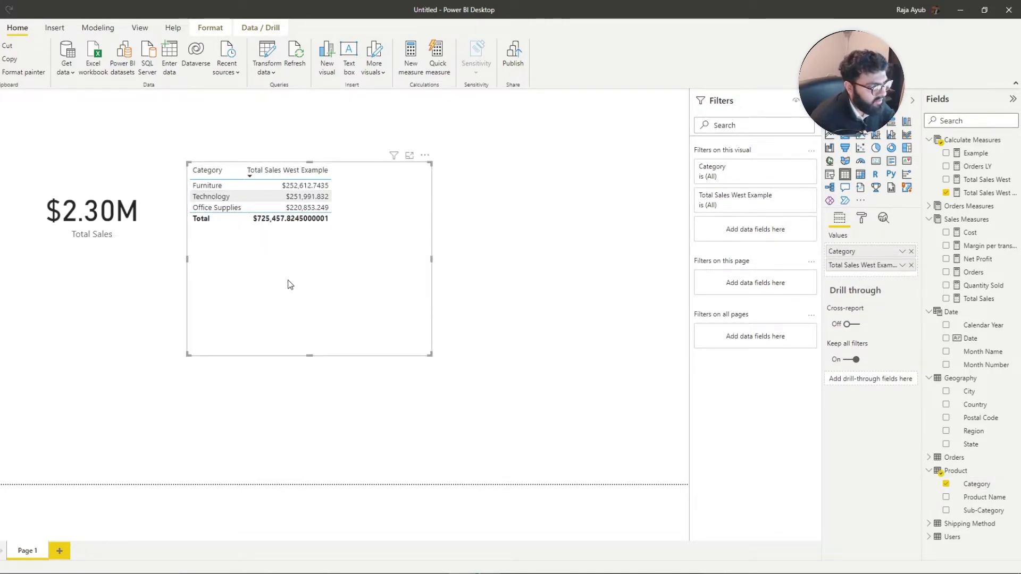
left_click_drag(289, 285, 334, 339)
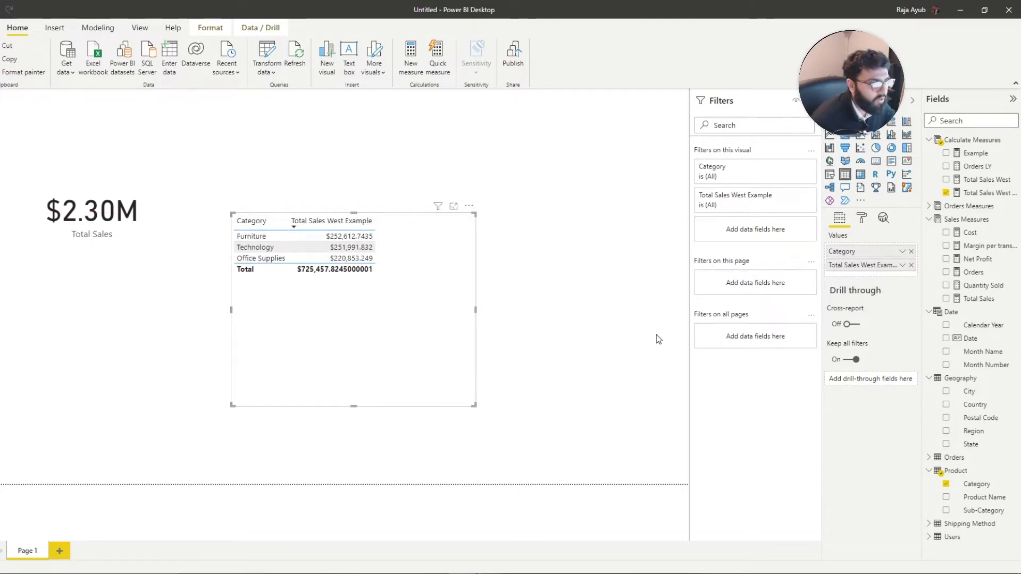
left_click(979, 193)
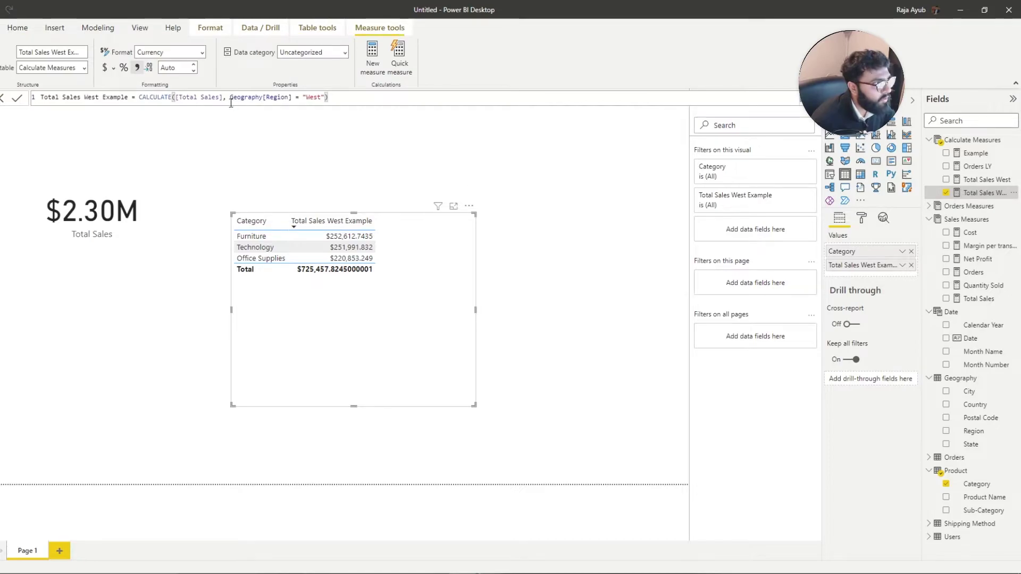
left_click_drag(230, 97, 325, 97)
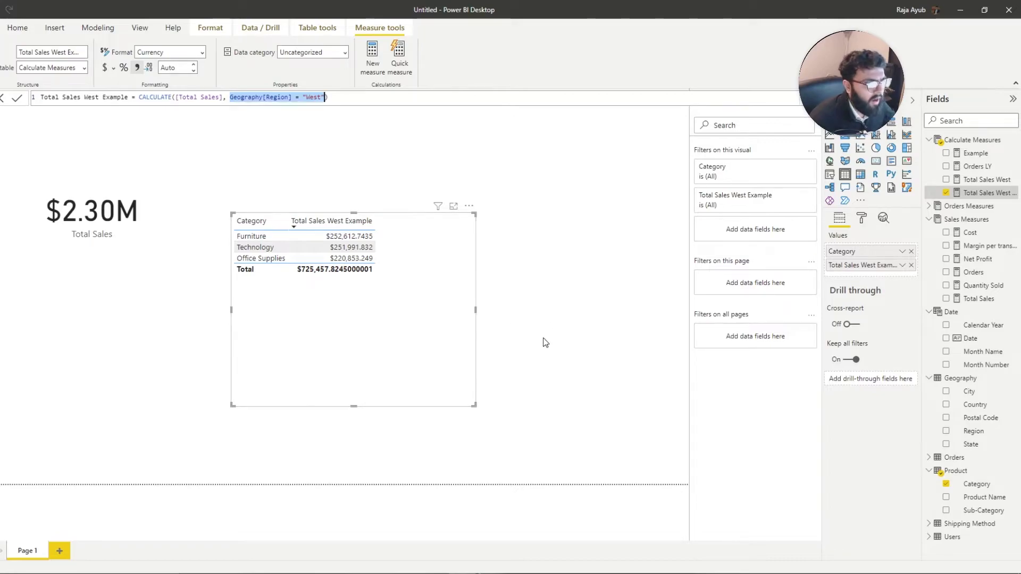
Replace Category with Date as the table's first column and enlarge the table
left_click(952, 486)
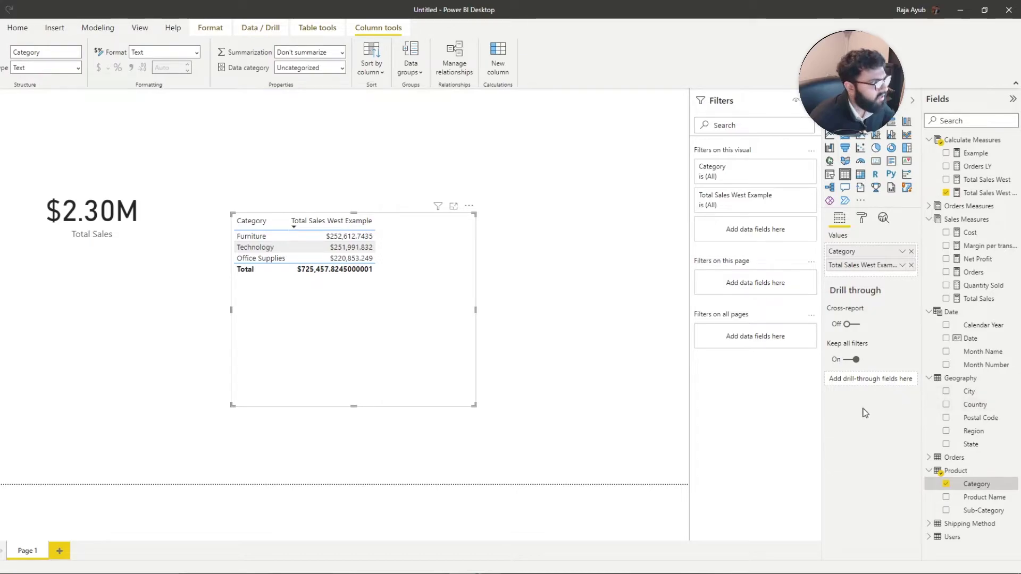
left_click(945, 480)
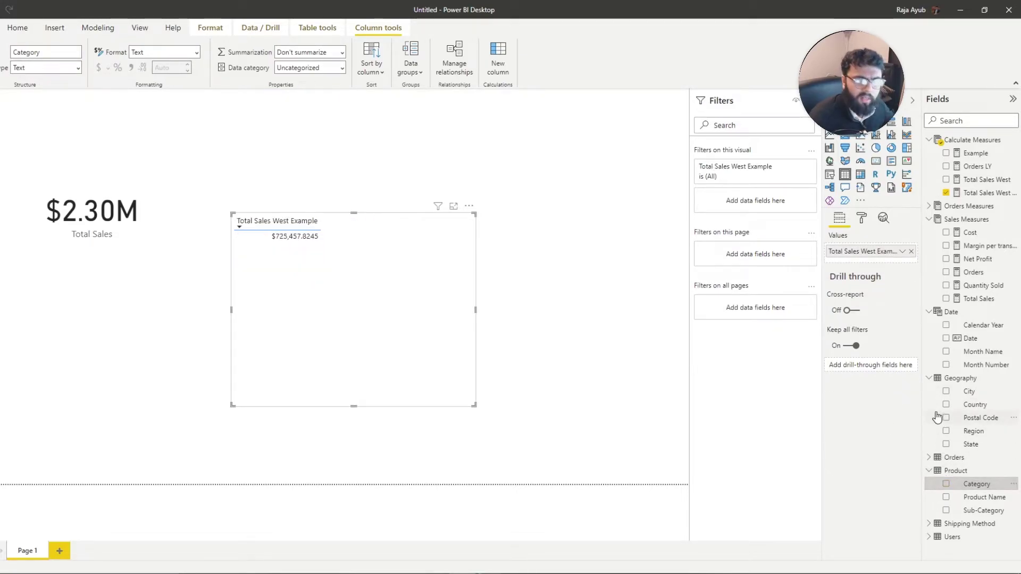
left_click(946, 338)
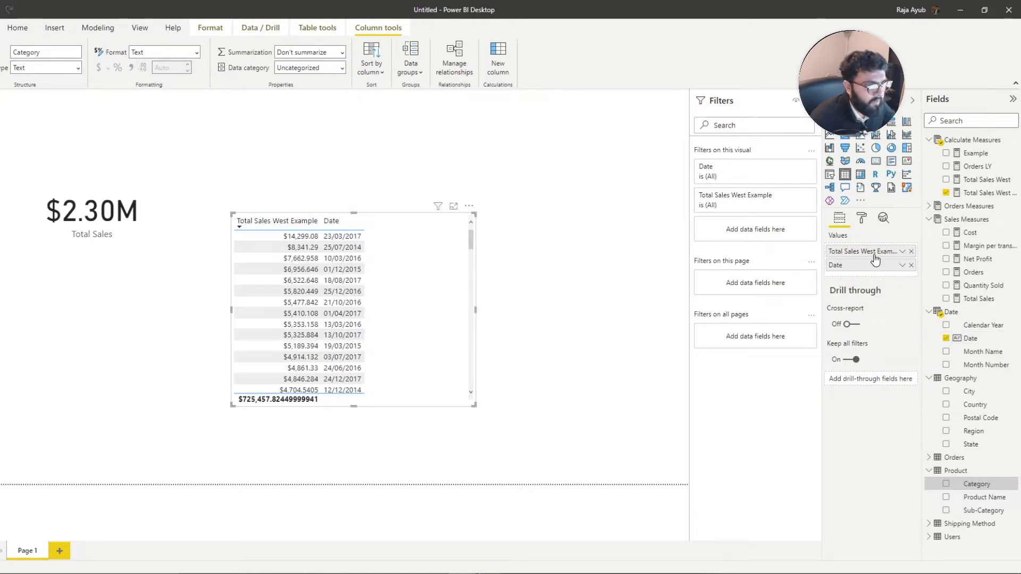
left_click_drag(878, 264, 872, 248)
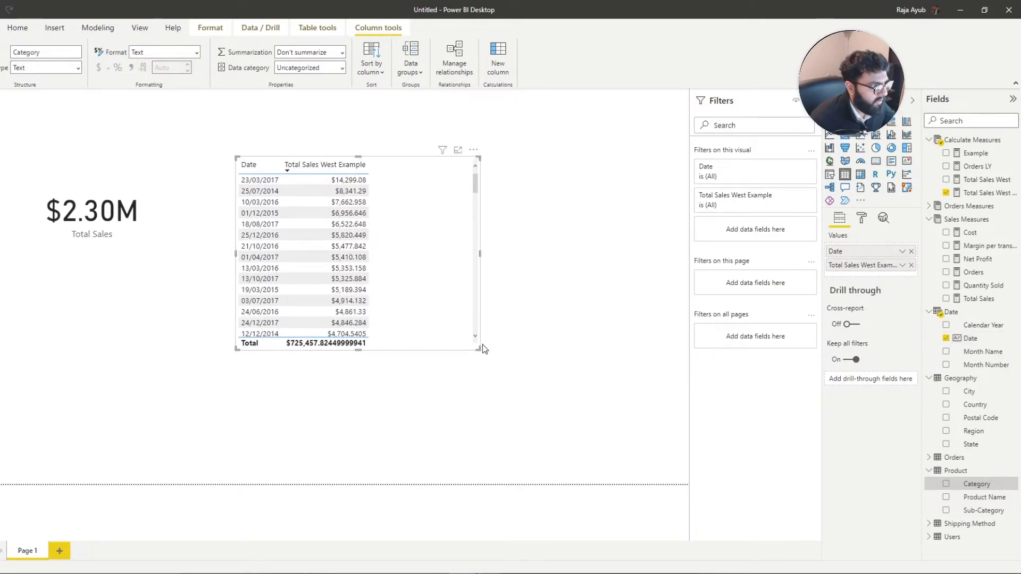
left_click_drag(481, 351, 625, 421)
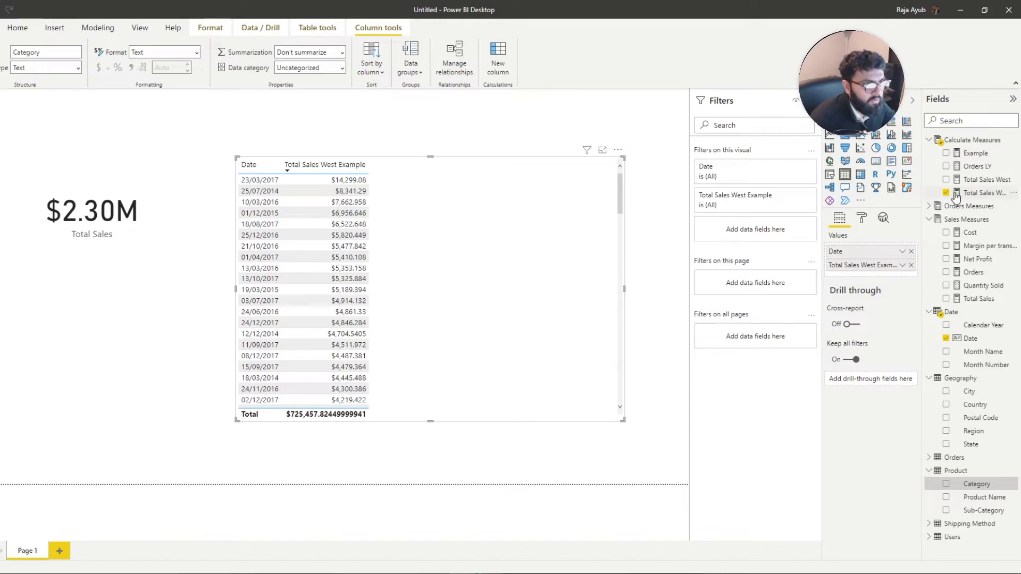
Swap the West measure for Total Sales, then for Orders, and enlarge the table further
left_click(947, 192)
left_click(947, 299)
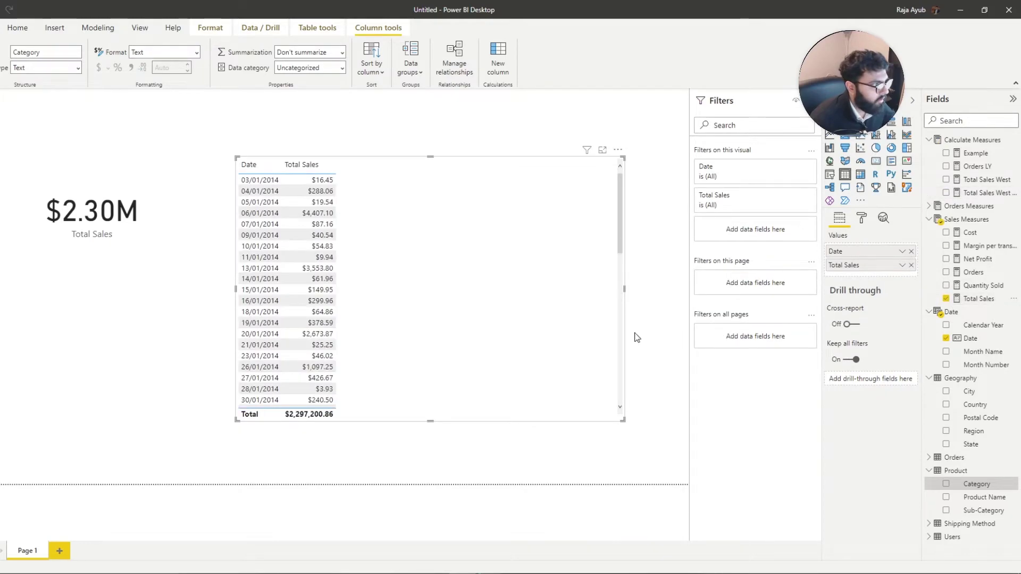
left_click(947, 299)
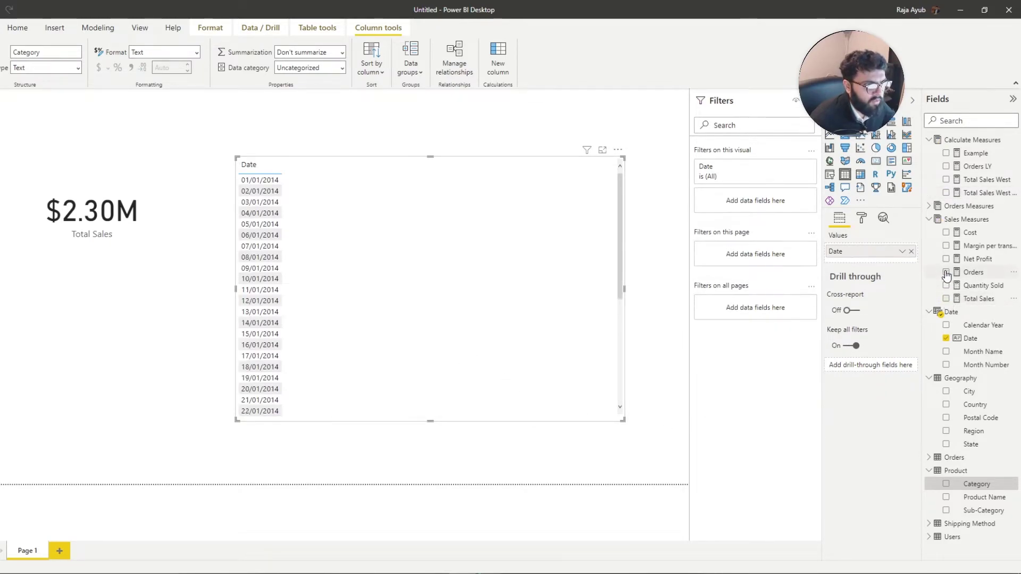
left_click(946, 272)
left_click_drag(624, 420, 670, 457)
Delete the $2.30M Total Sales card, check Orders = COUNTROWS(Orders), and move the Date and Orders table left
left_click(130, 257)
key("Delete")
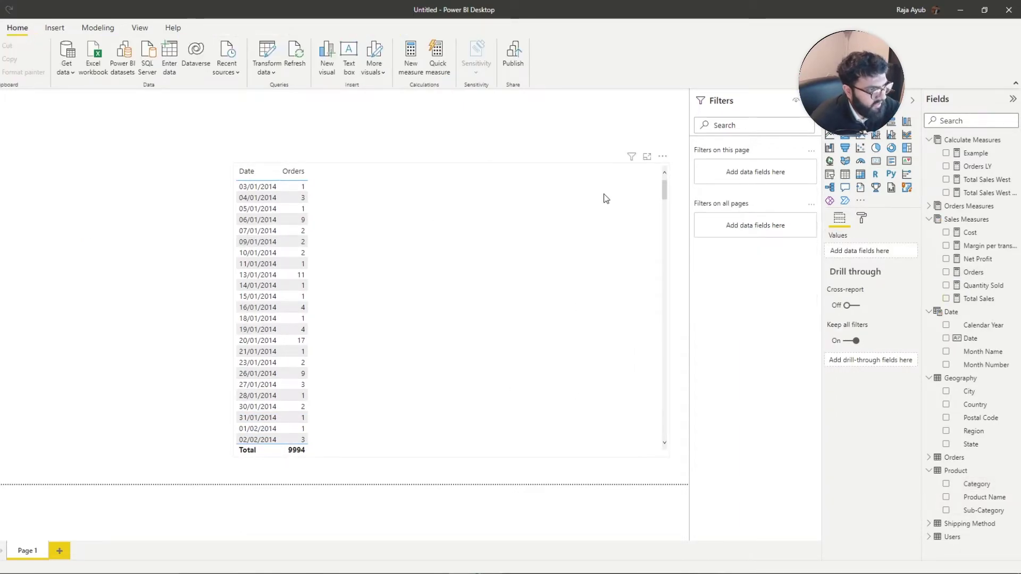
left_click(394, 307)
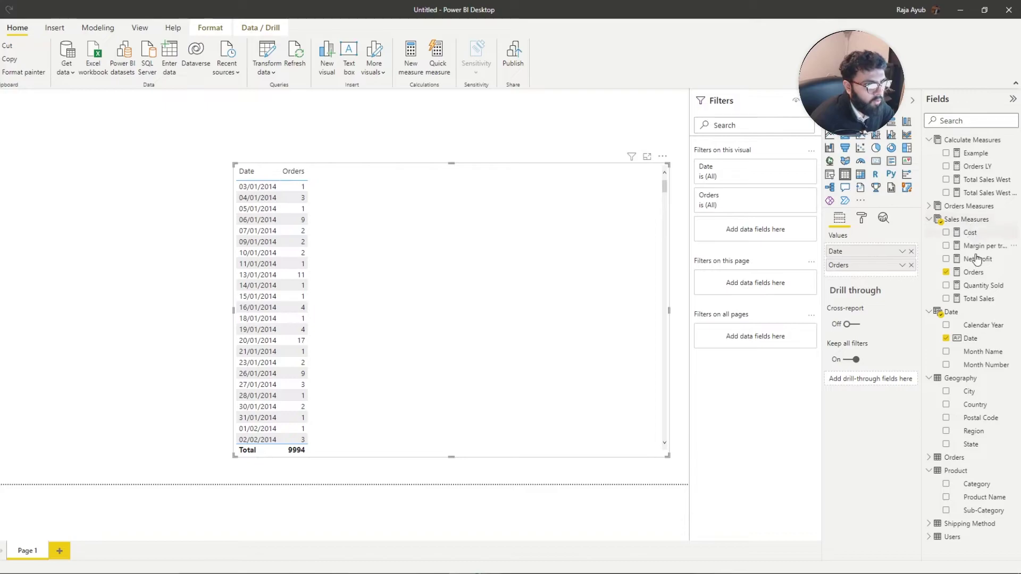
left_click(974, 273)
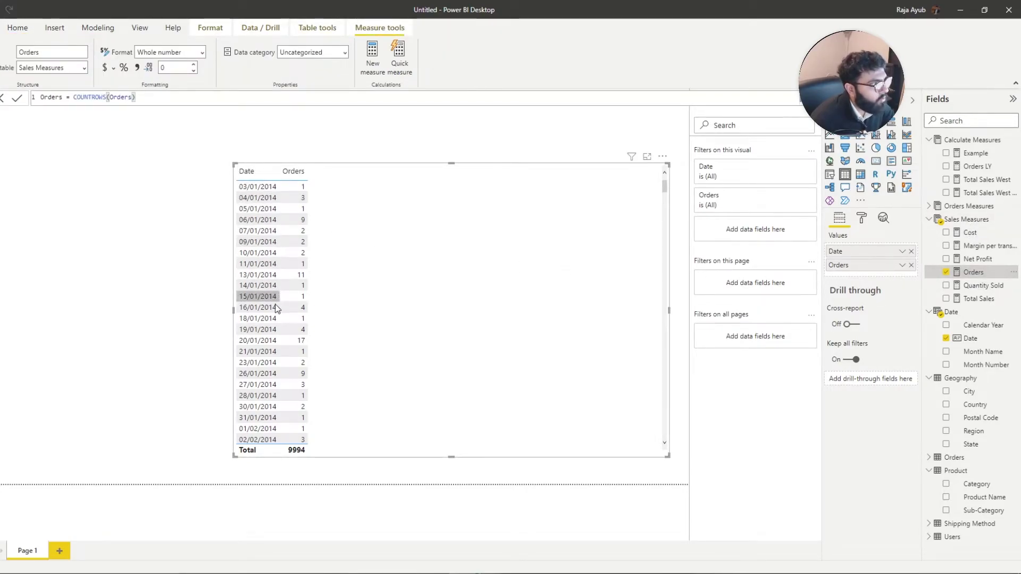
scroll(273, 314, "down", 2)
scroll(273, 314, "down", 10)
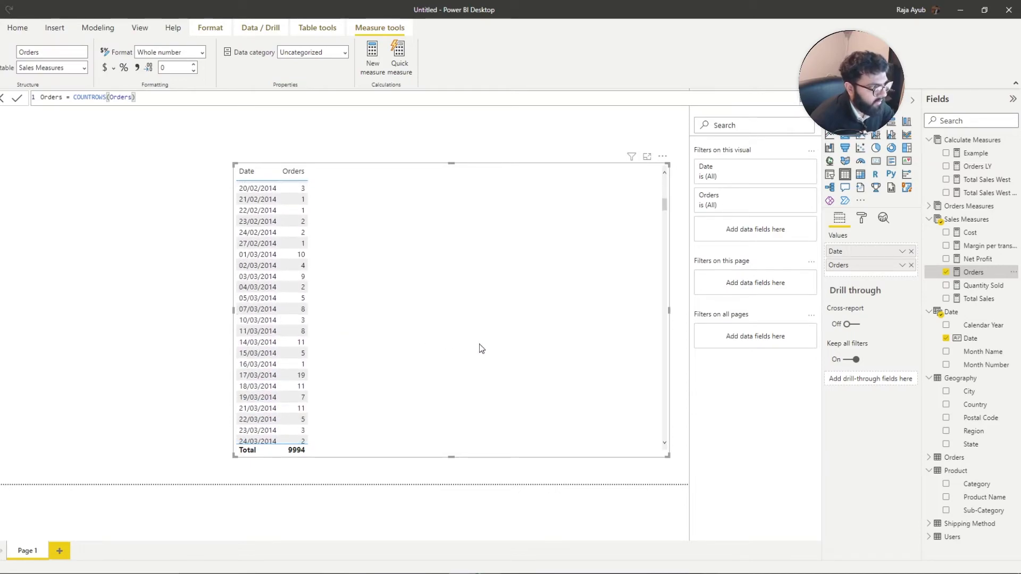
left_click_drag(481, 346, 405, 350)
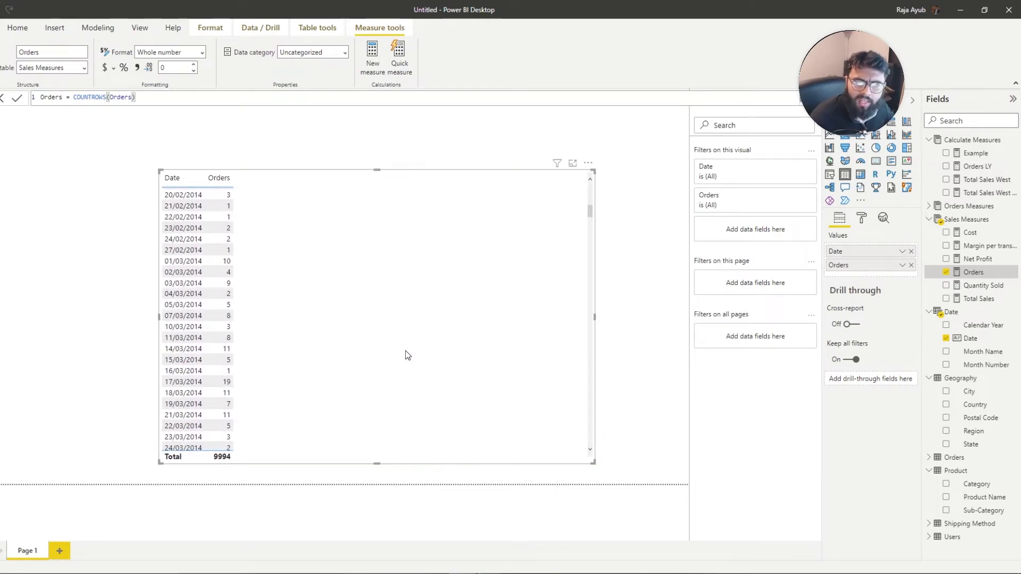